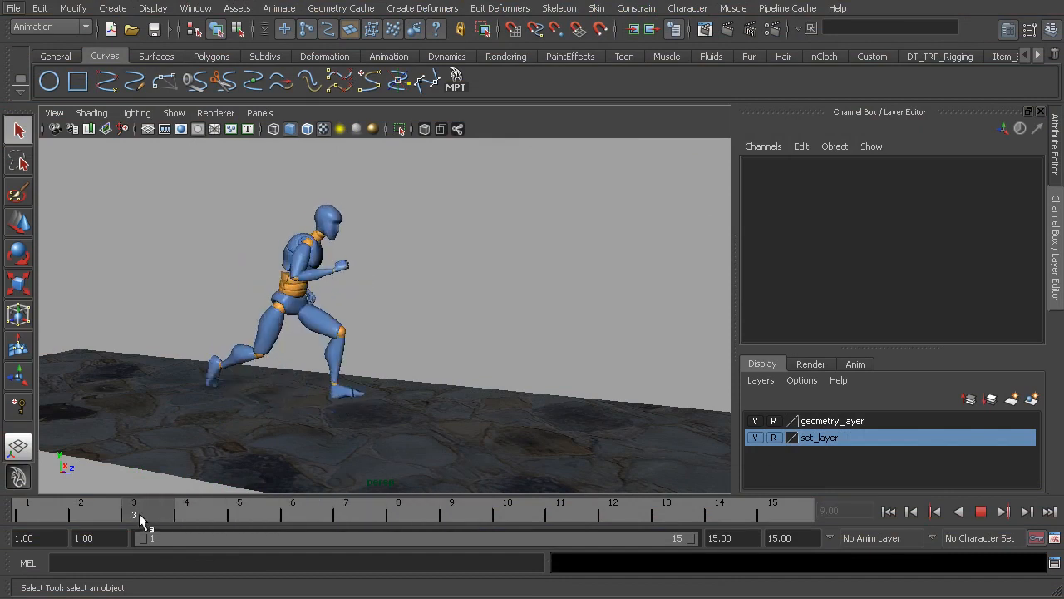
Stop the playback, move to frame 9 and show the rig's control curves in the perspective view
key(alt+v)
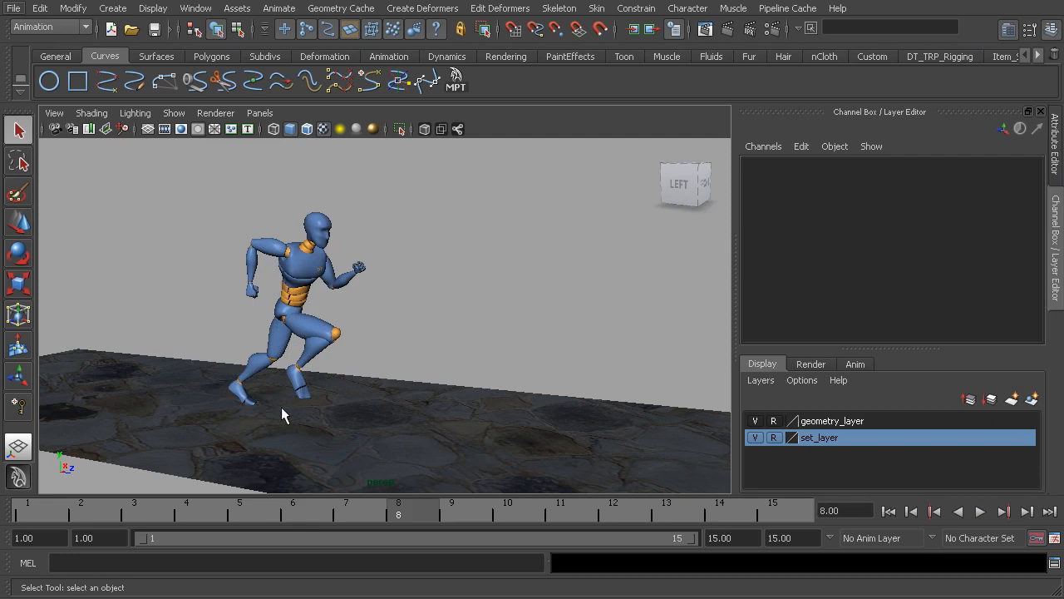
drag(441, 511, 464, 515)
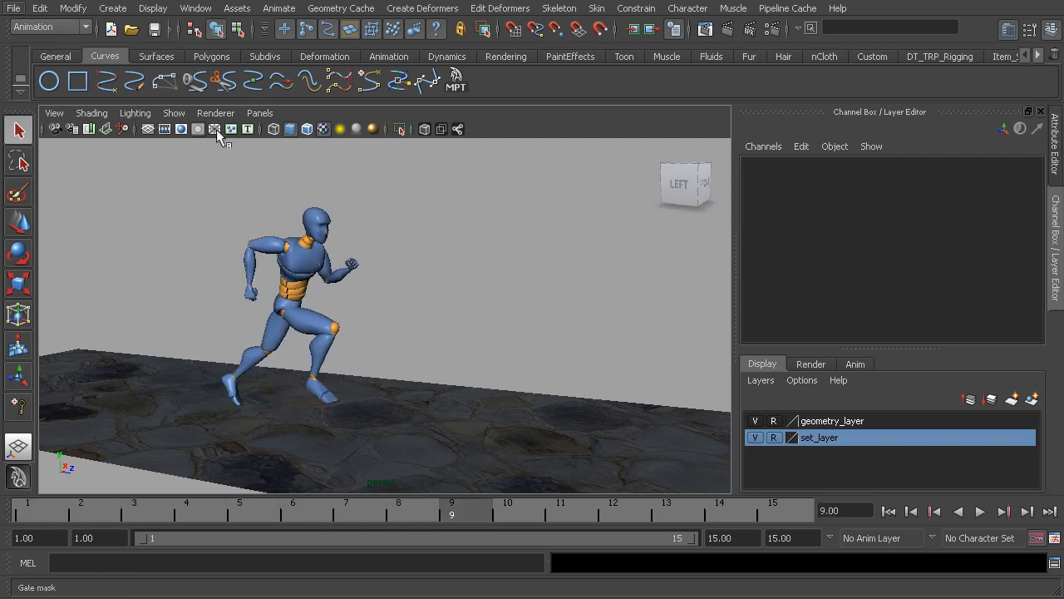
click(174, 113)
click(250, 186)
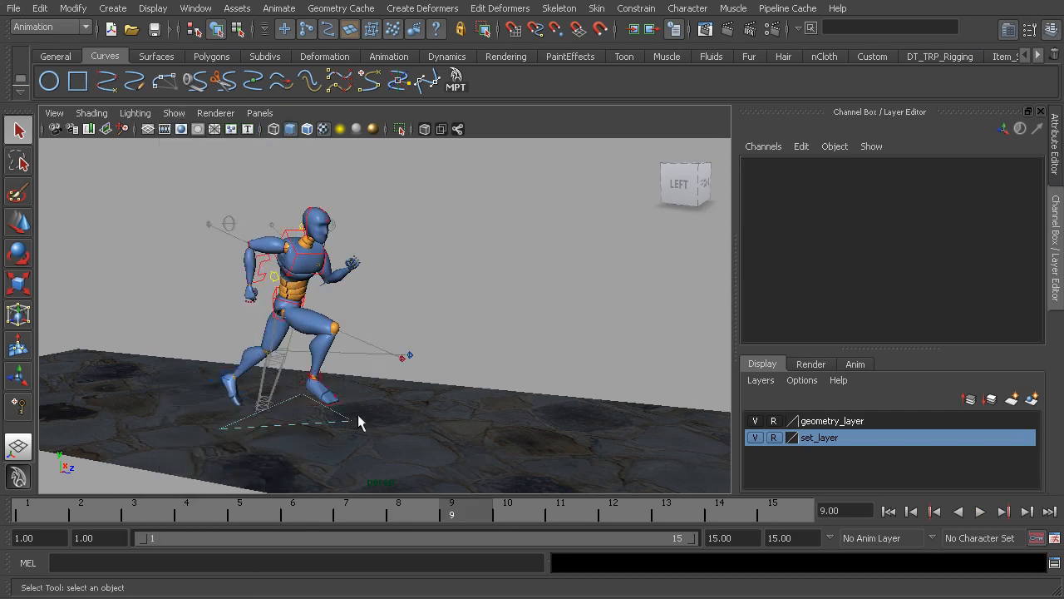
Select the character's global control at frame 1 and set a key on only its Translate Z channel
click(351, 418)
mouse_move(350, 418)
alt+mouse_down()
mouse_move(305, 408)
mouse_move(337, 409)
alt+mouse_up()
alt+right_drag(338, 409, 344, 468)
drag(320, 516, 92, 519)
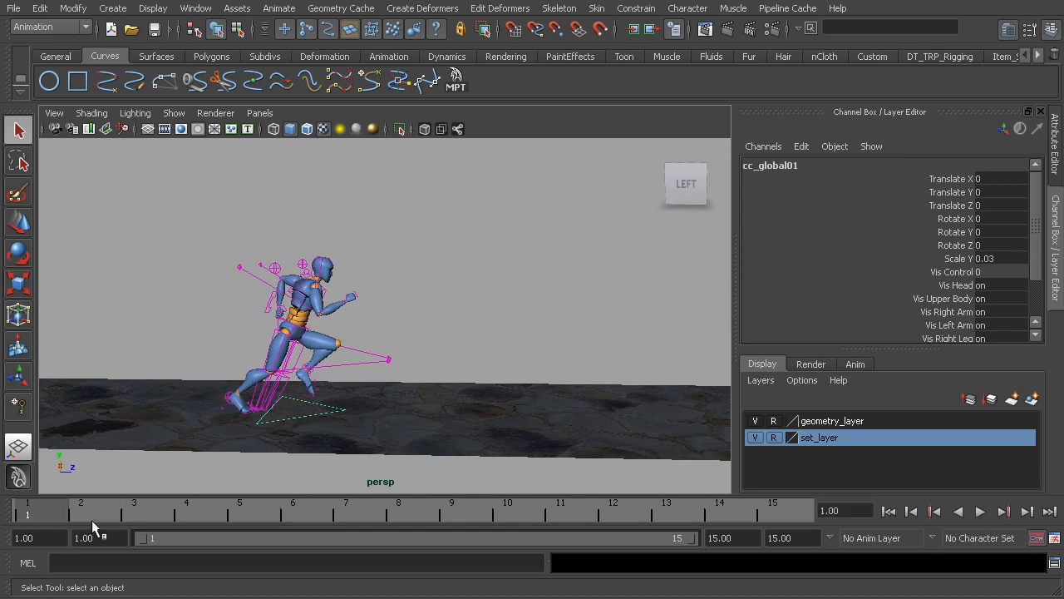
alt+drag(269, 410, 358, 405)
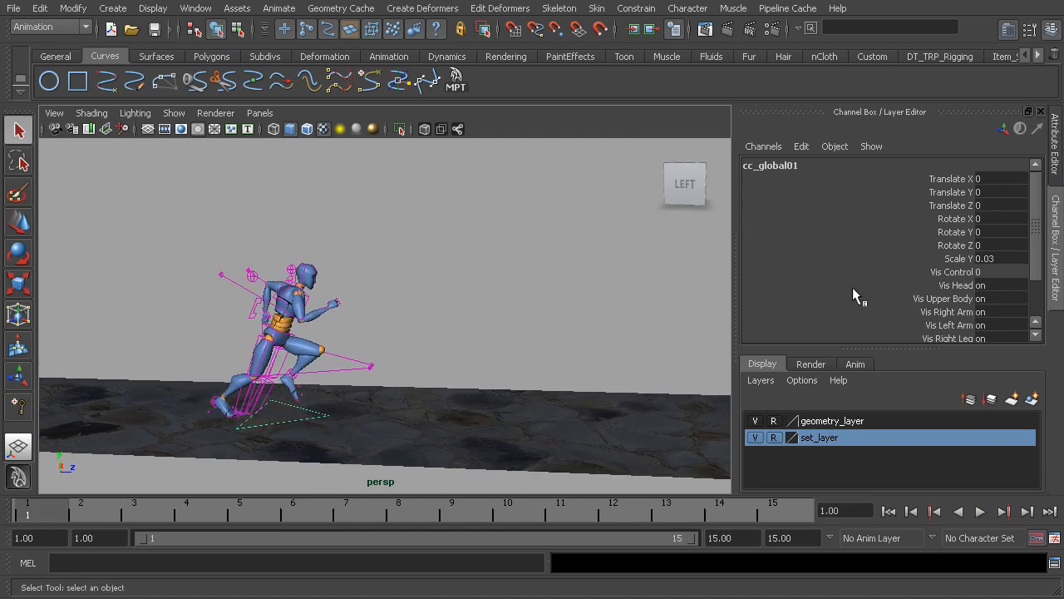
click(946, 206)
key(w)
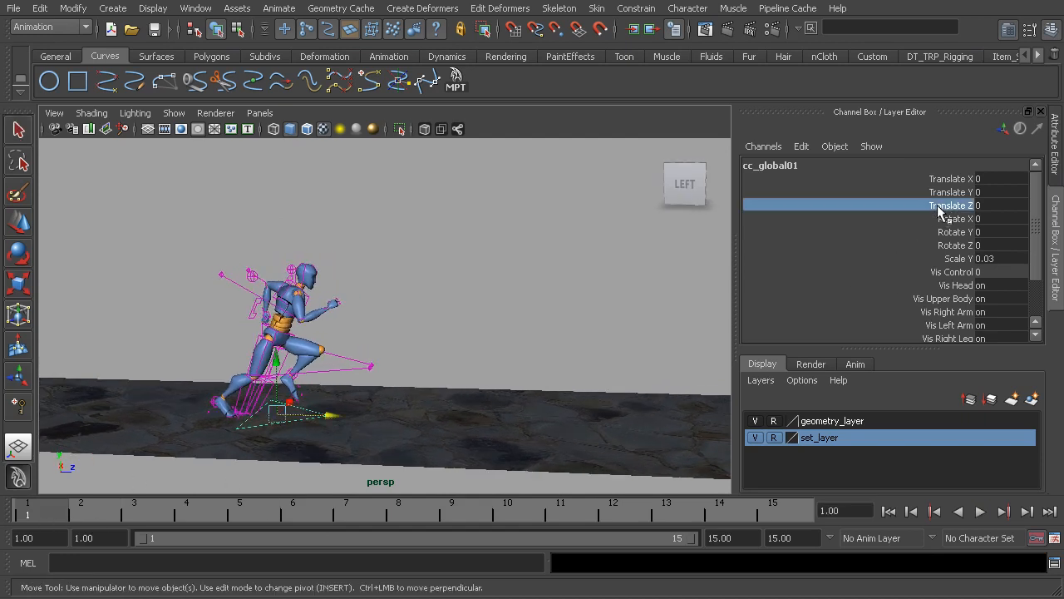
right_click(937, 210)
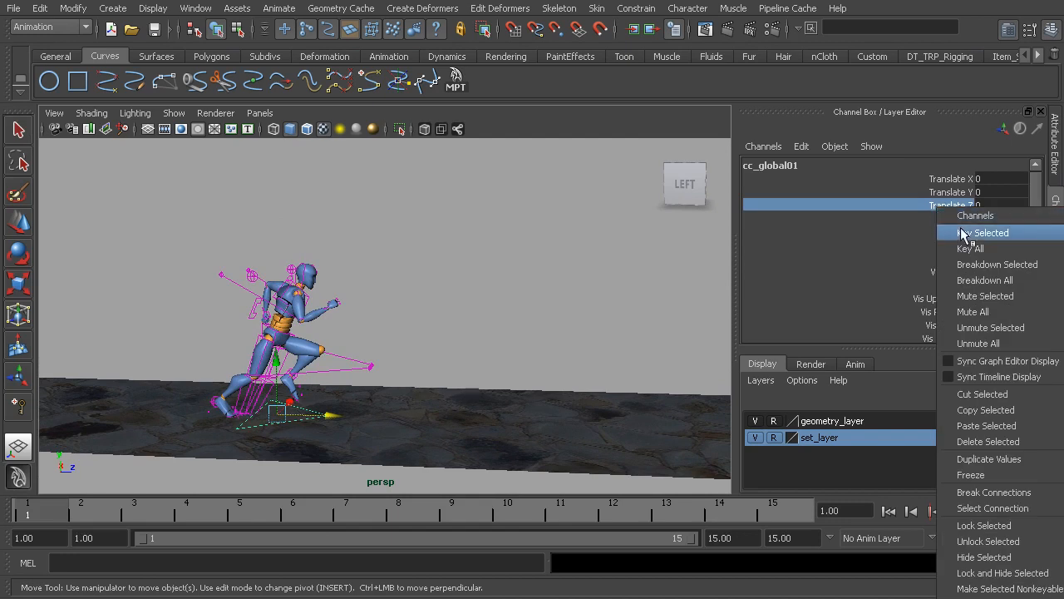
click(964, 231)
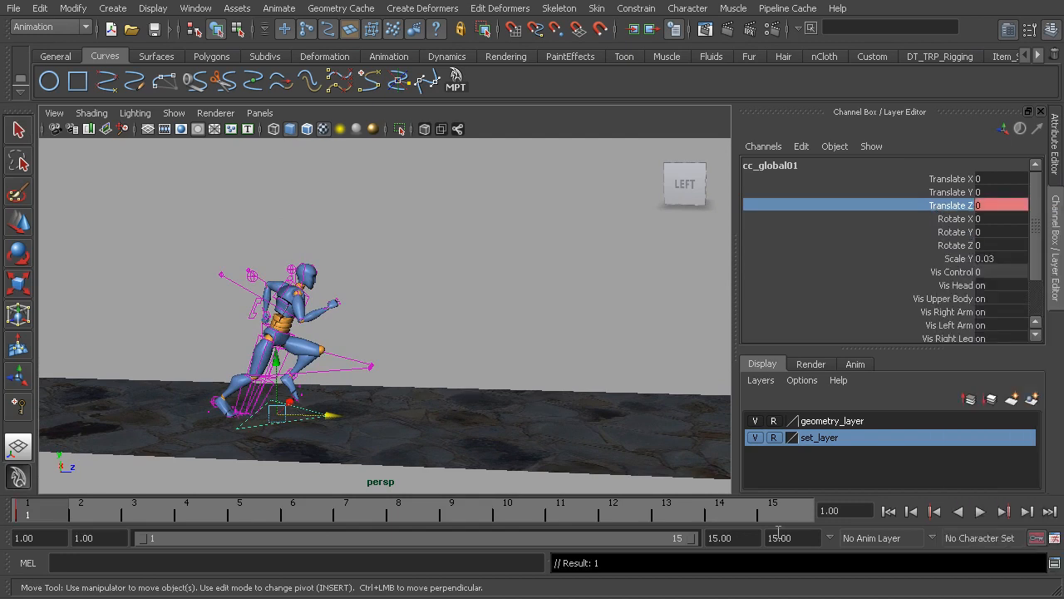
Key the global control's Translate Z channel at frame 15
click(776, 514)
right_click(937, 210)
click(965, 231)
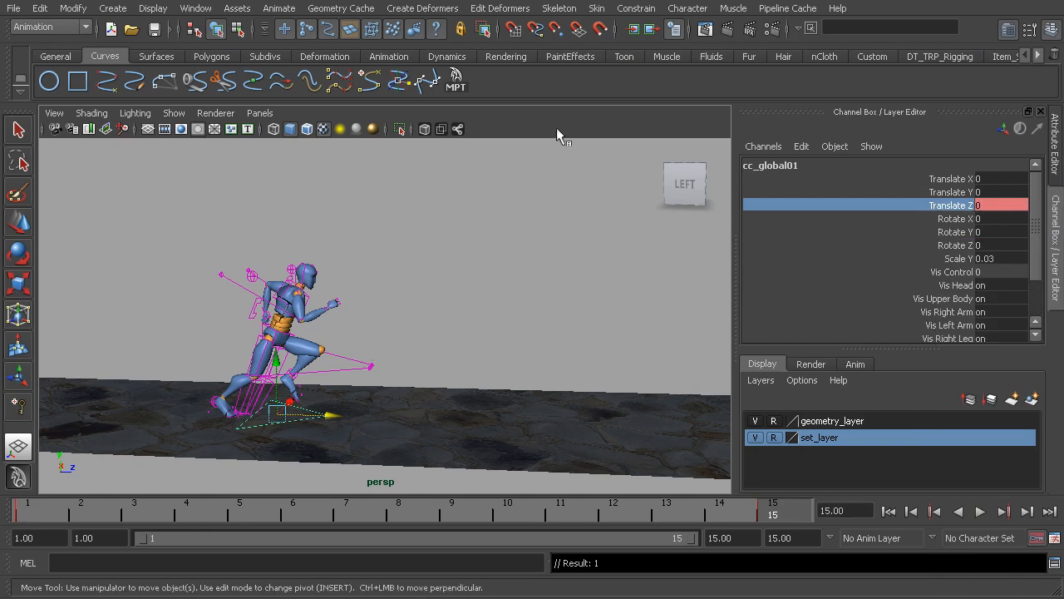
Switch to the Persp/Graph saved layout to work on the global control's Translate Z curve
click(270, 115)
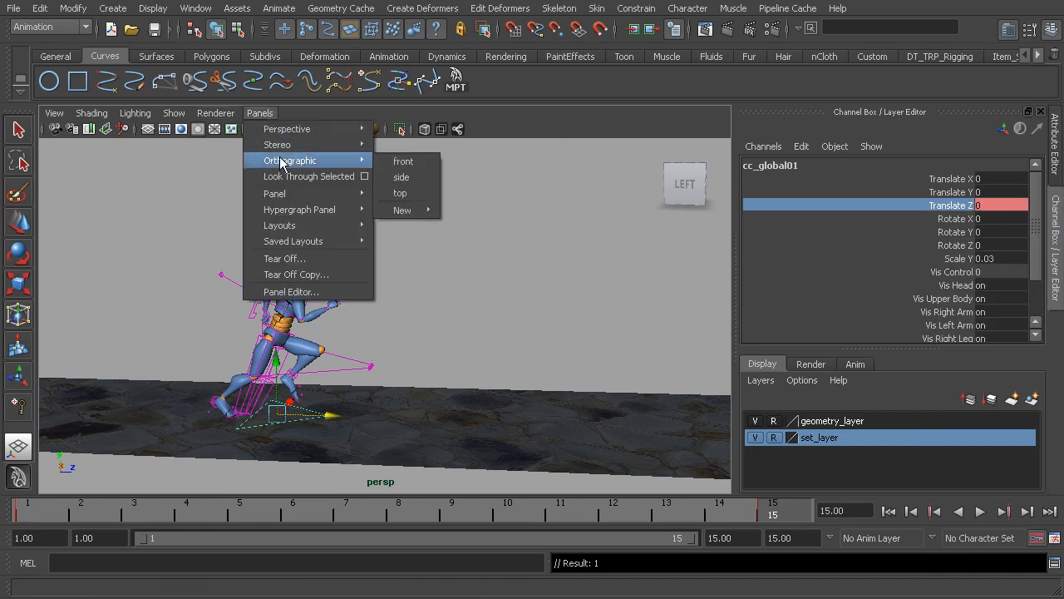
mouse_move(321, 242)
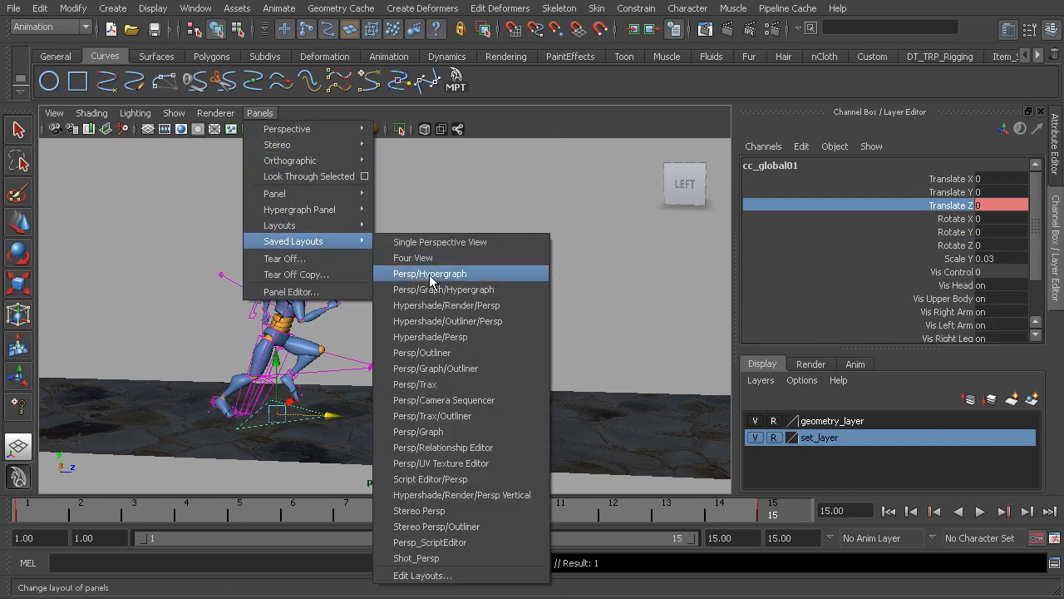
click(460, 434)
alt+middle_drag(507, 388, 466, 383)
Select the Translate Z key at frame 15 and raise it vertically to about 5.17 with the Move Keys Tool
drag(406, 377, 571, 453)
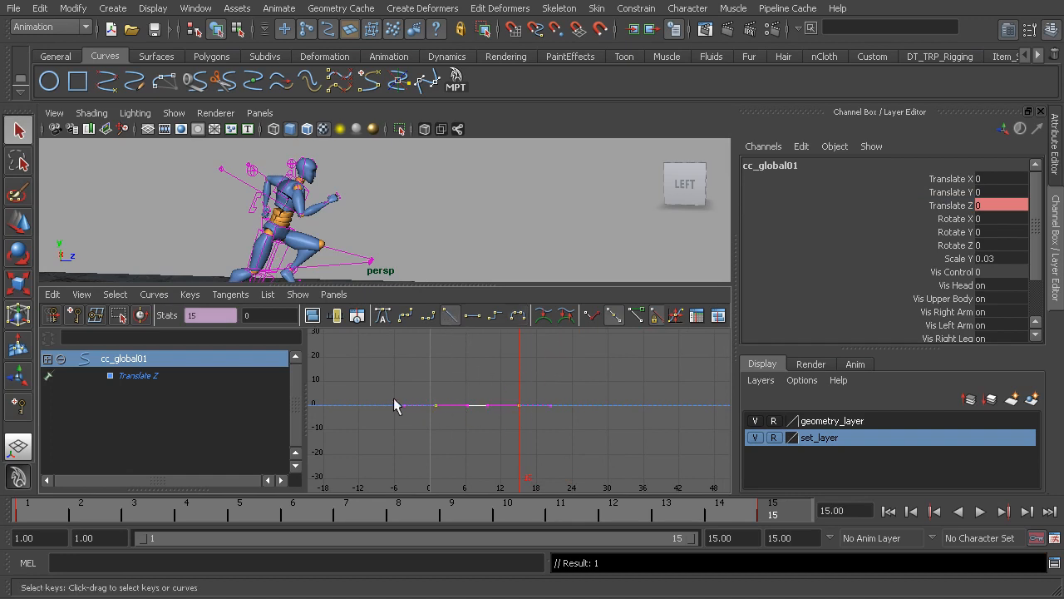
drag(586, 450, 586, 450)
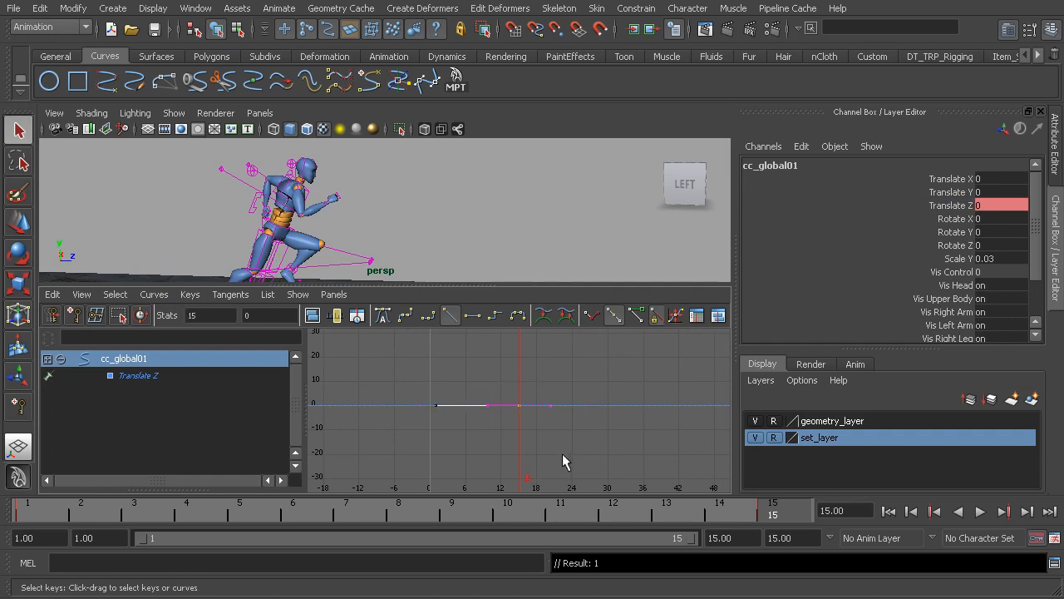
key(w)
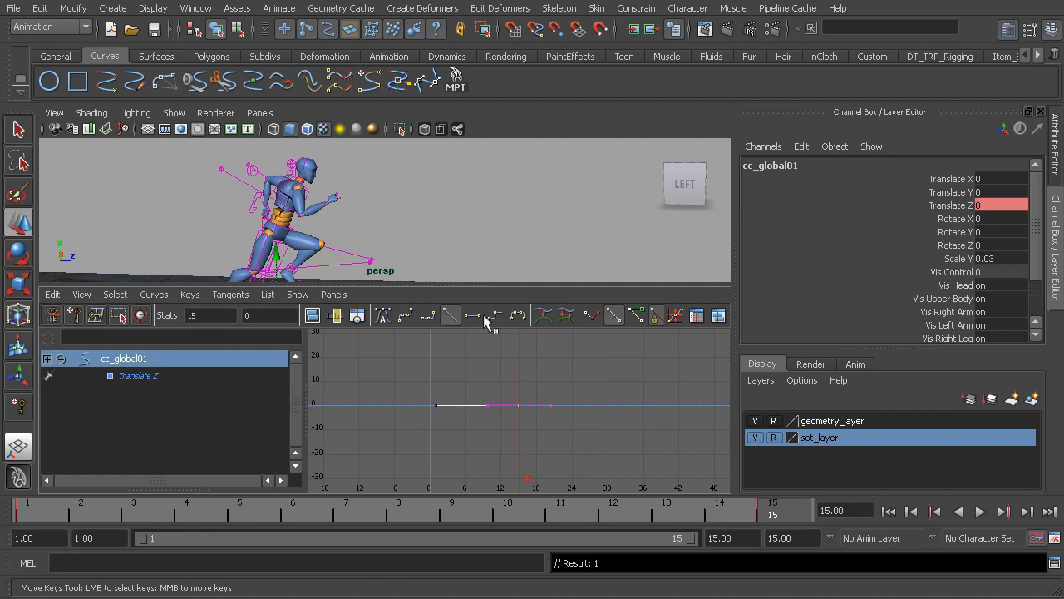
alt+drag(426, 237, 435, 195)
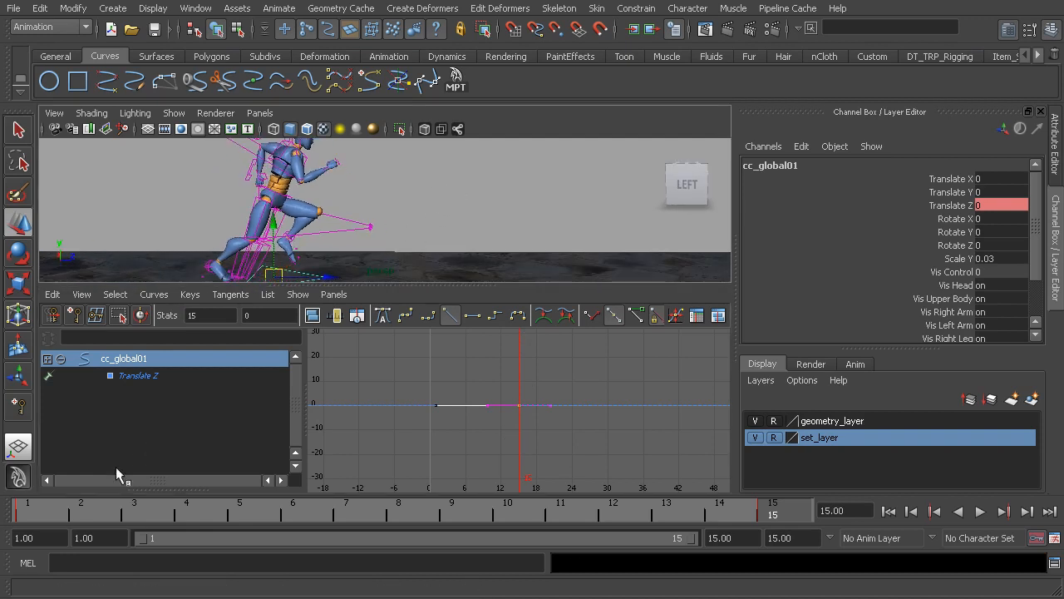
drag(45, 503, 228, 526)
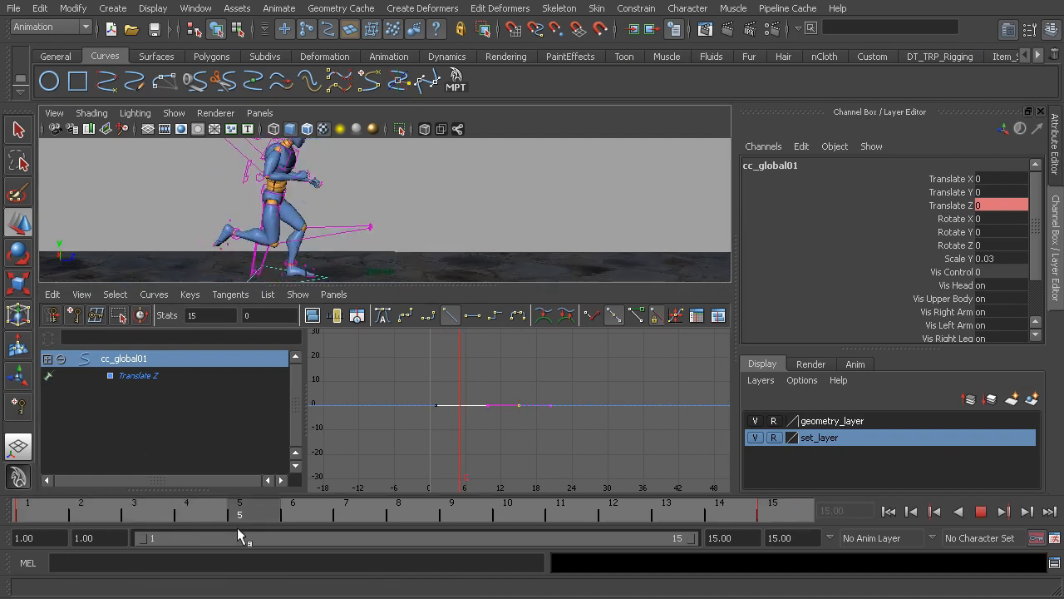
drag(512, 373, 558, 443)
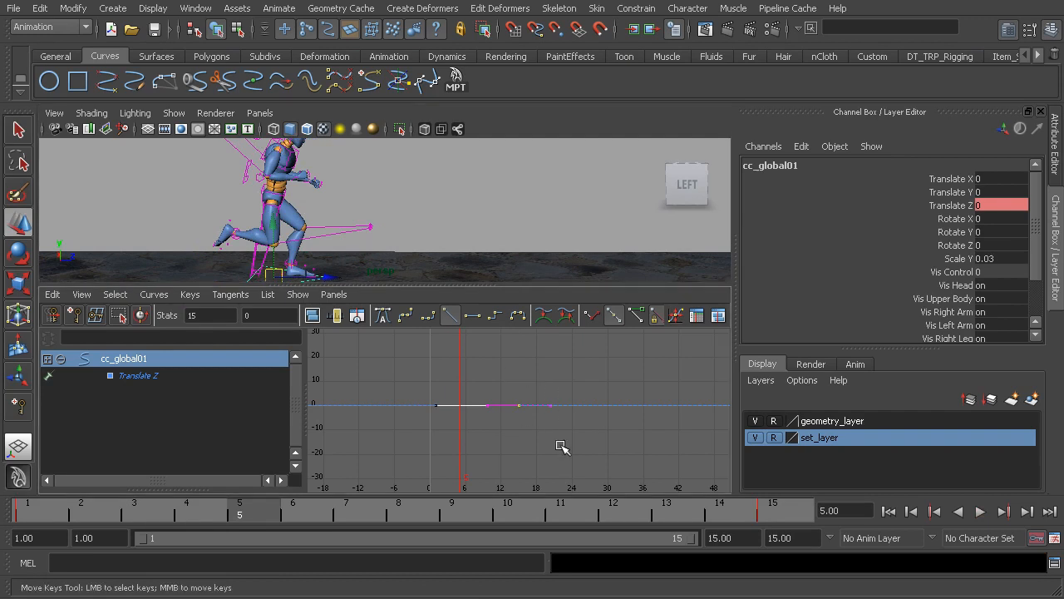
shift+middle_drag(521, 427, 523, 420)
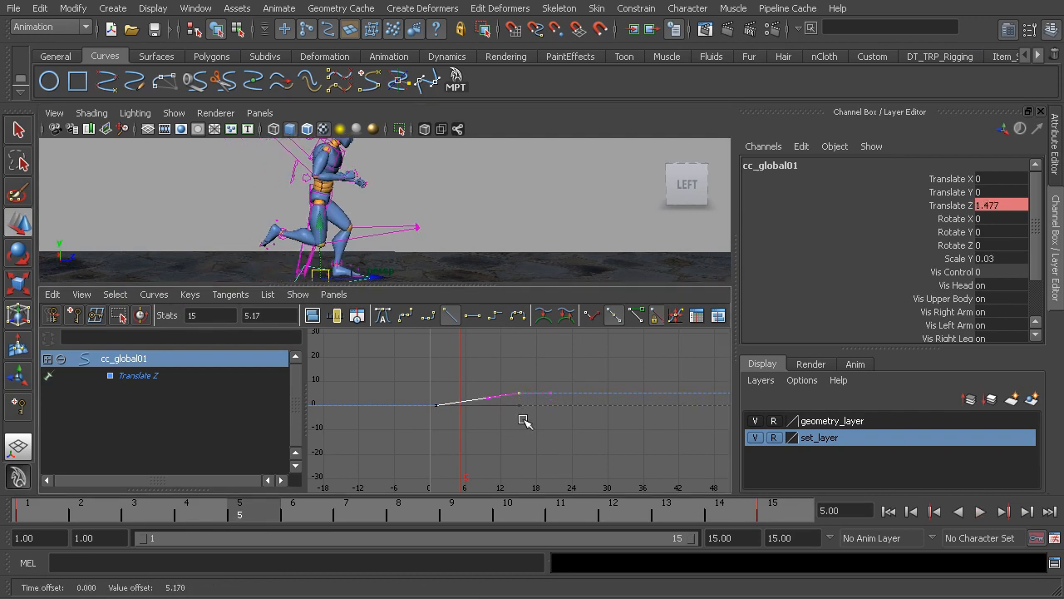
Play back the run to check foot sliding and raise the frame 15 Translate Z key to about 8.46
key(alt+v)
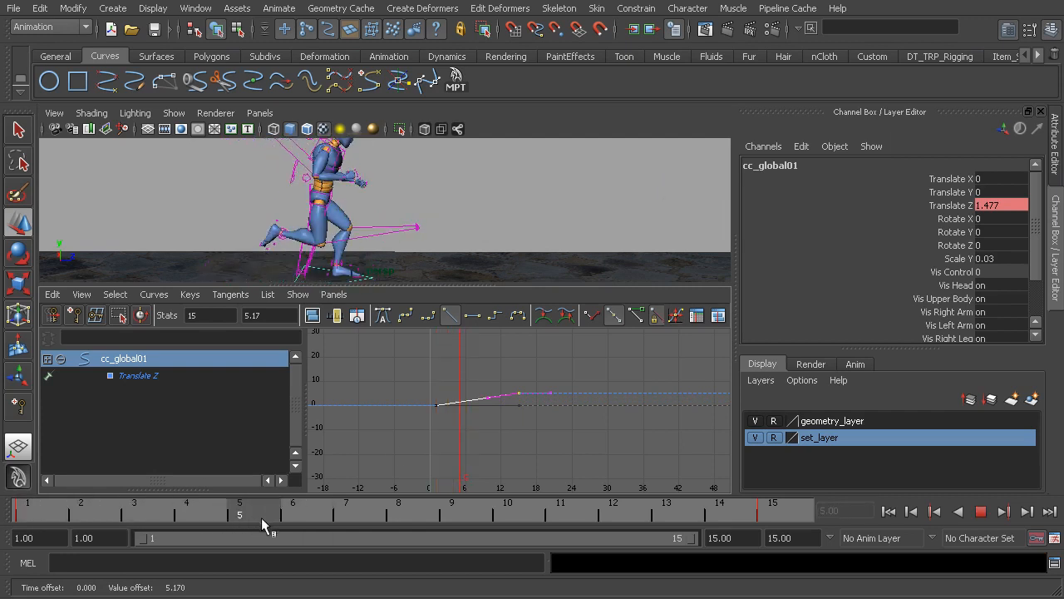
key(alt+v)
shift+middle_drag(536, 444, 538, 439)
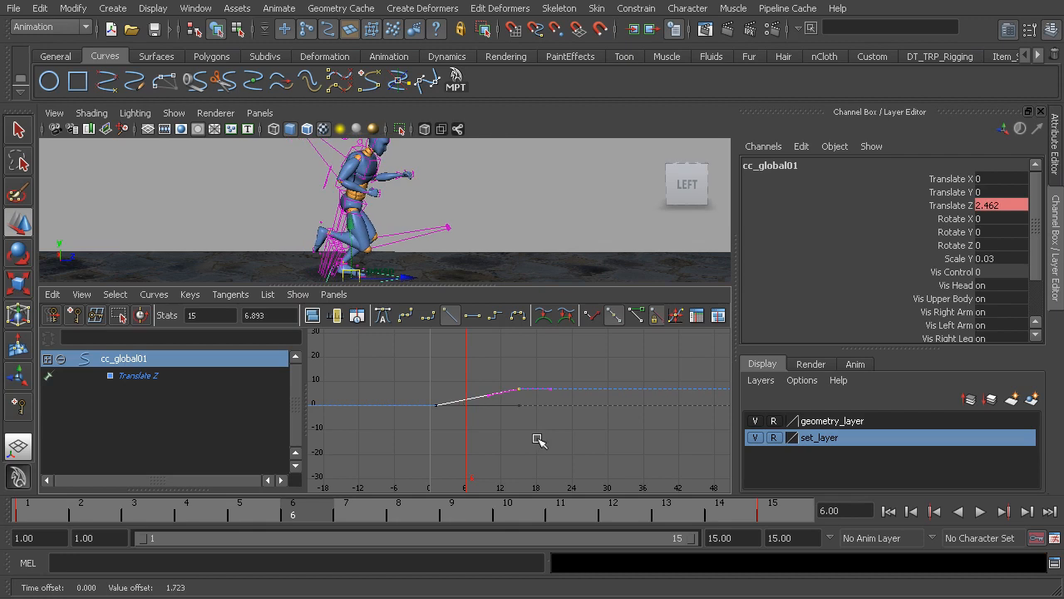
key(alt+v)
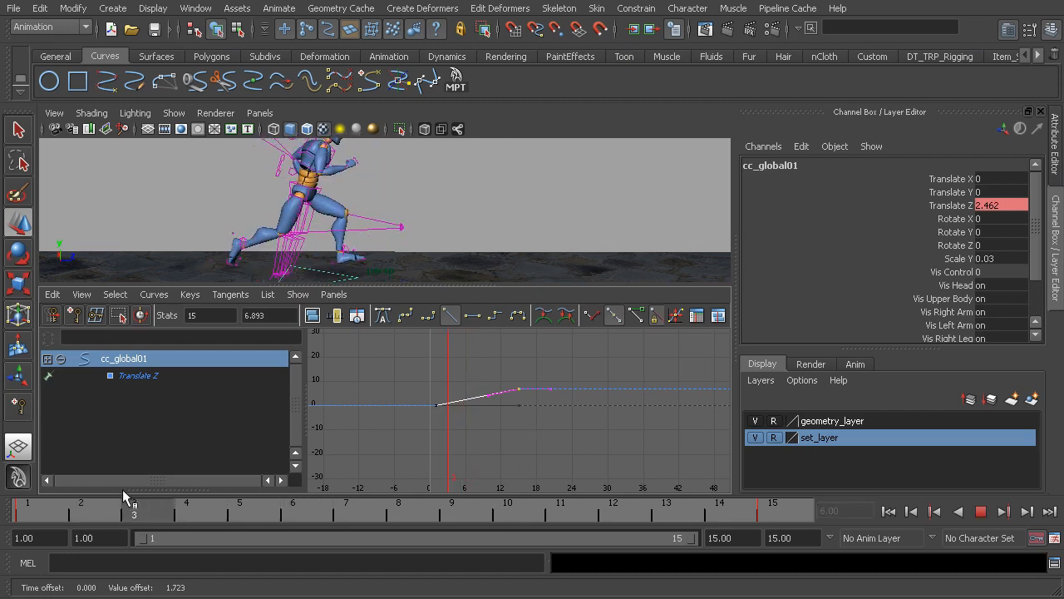
key(alt+v)
scroll(513, 410, up, 3)
alt+middle_drag(518, 413, 537, 444)
Raise the frame 15 Translate Z key in small increments to about 11.006, replaying the run between adjustments
key(alt+v)
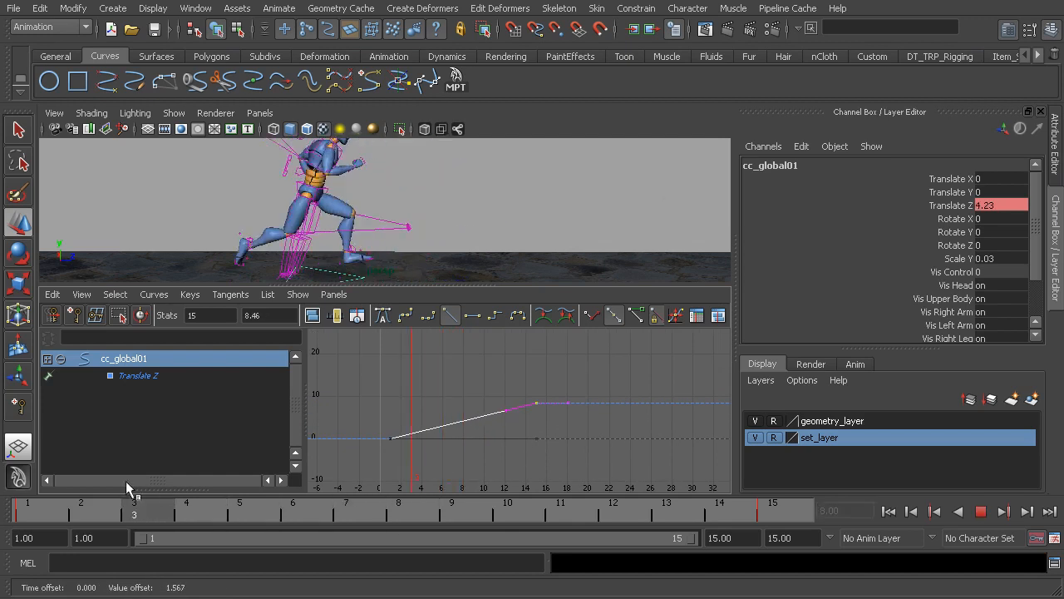
key(alt+v)
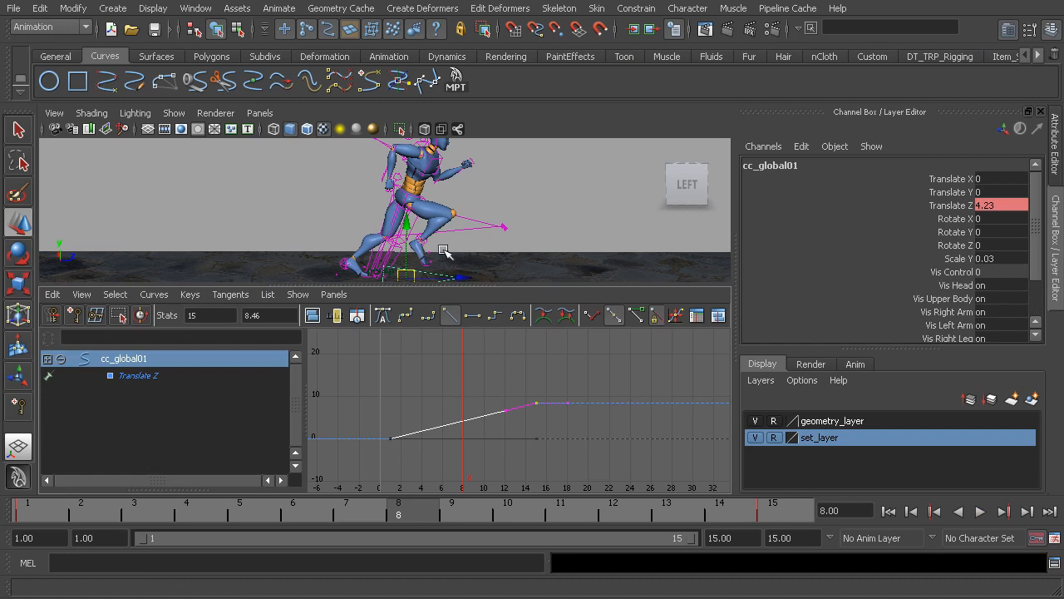
key(alt+v)
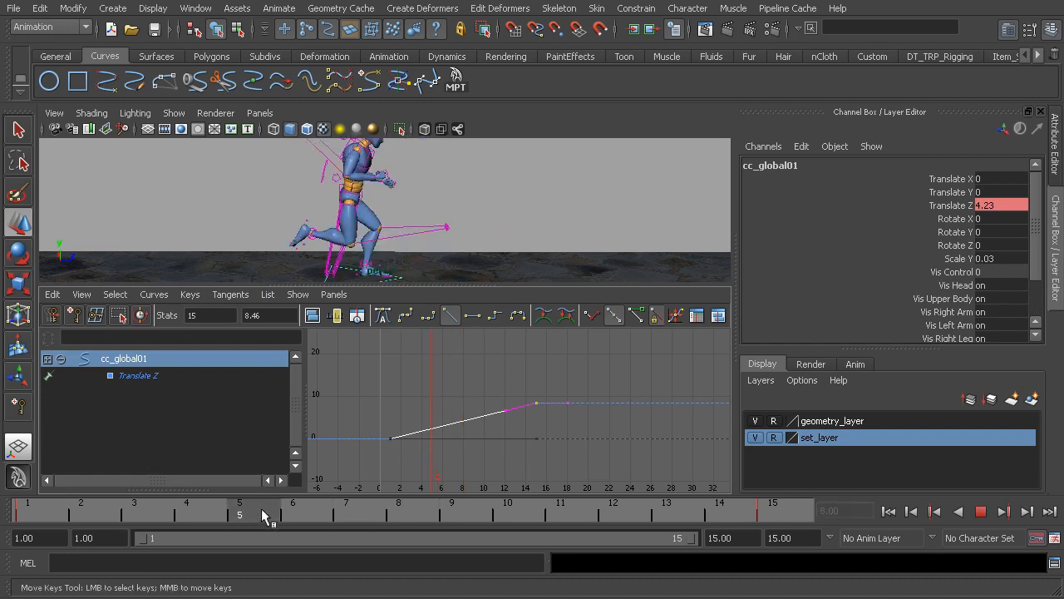
key(alt+v)
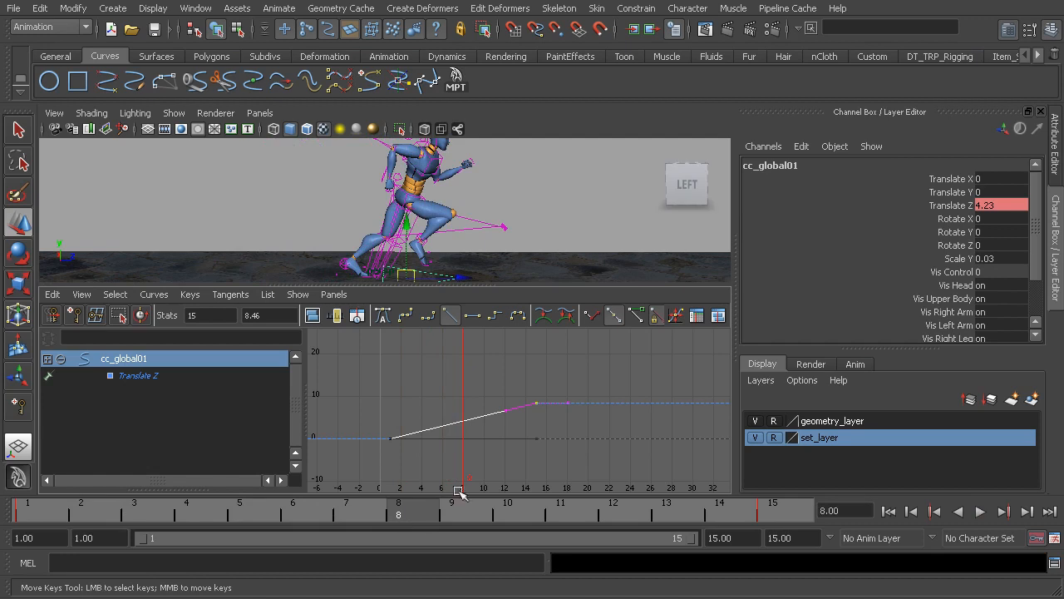
key(alt+v)
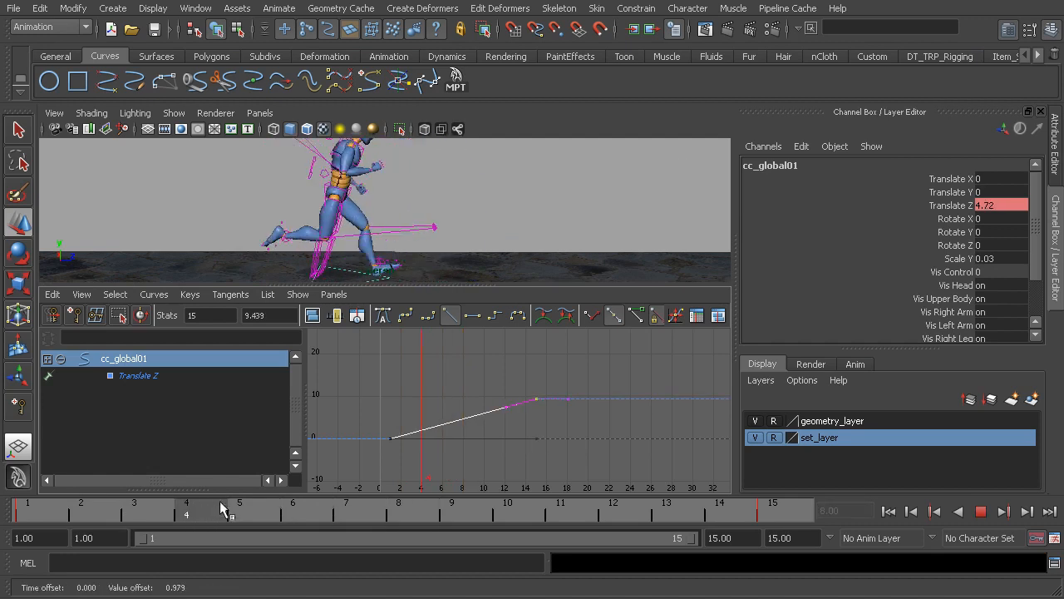
key(alt+v)
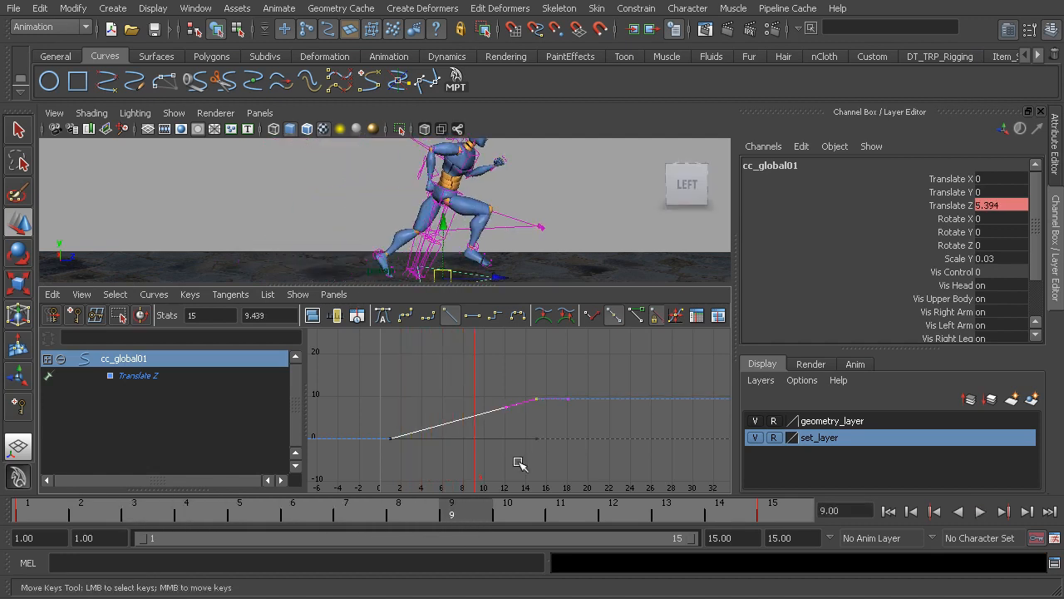
key(alt+v)
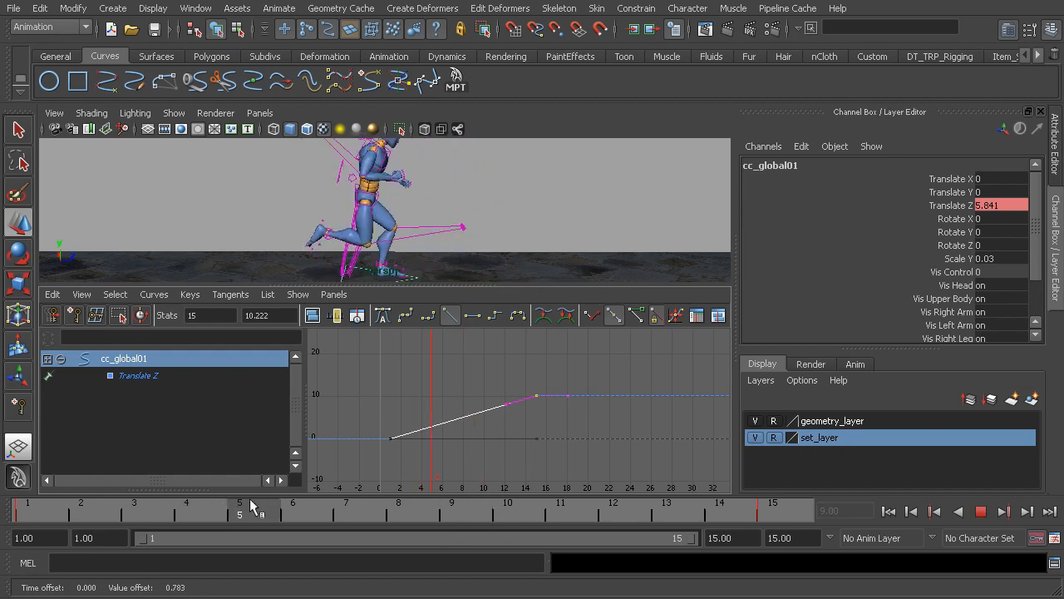
key(alt+v)
shift+middle_drag(481, 454, 488, 451)
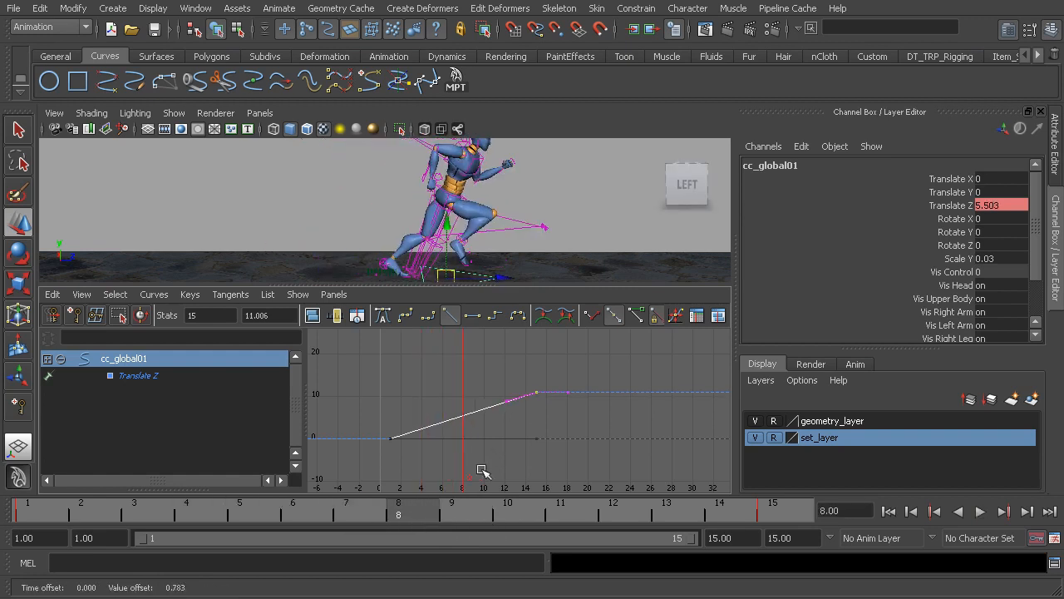
Check the foot contact in playback and fine-tune the frame 15 Translate Z key to about 11.233
key(alt+v)
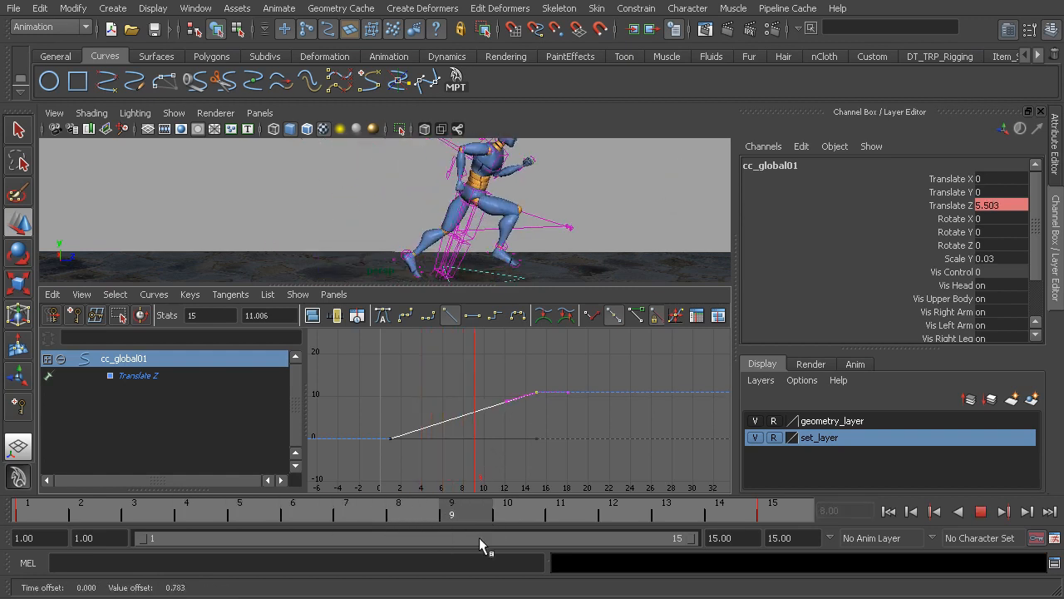
mouse_move(483, 539)
mouse_down()
mouse_move(379, 537)
mouse_move(225, 510)
mouse_move(397, 529)
mouse_up()
key(alt+v)
scroll(520, 447, up, 3)
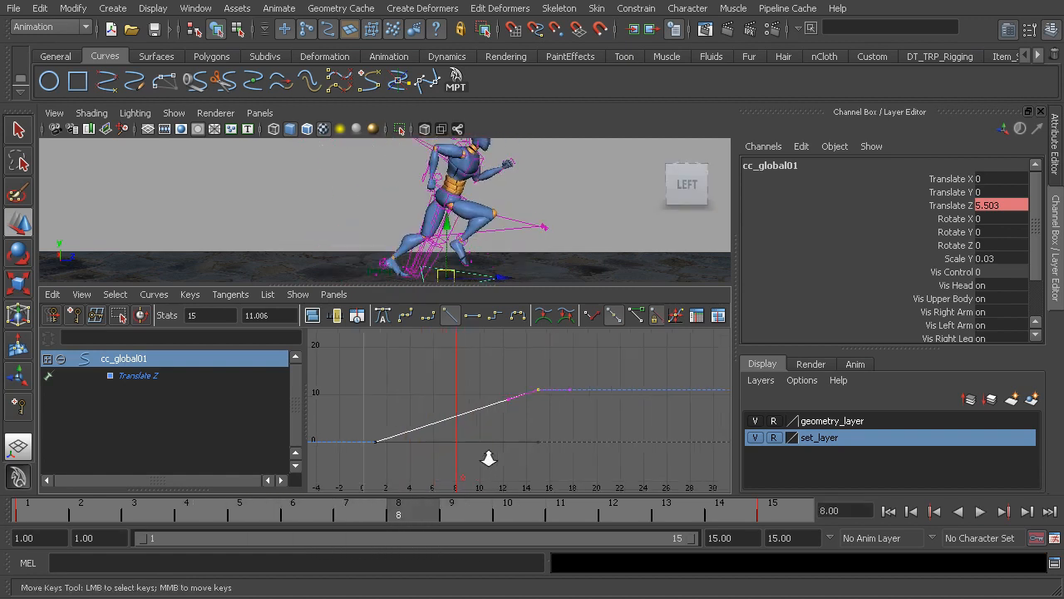
alt+middle_drag(519, 447, 493, 453)
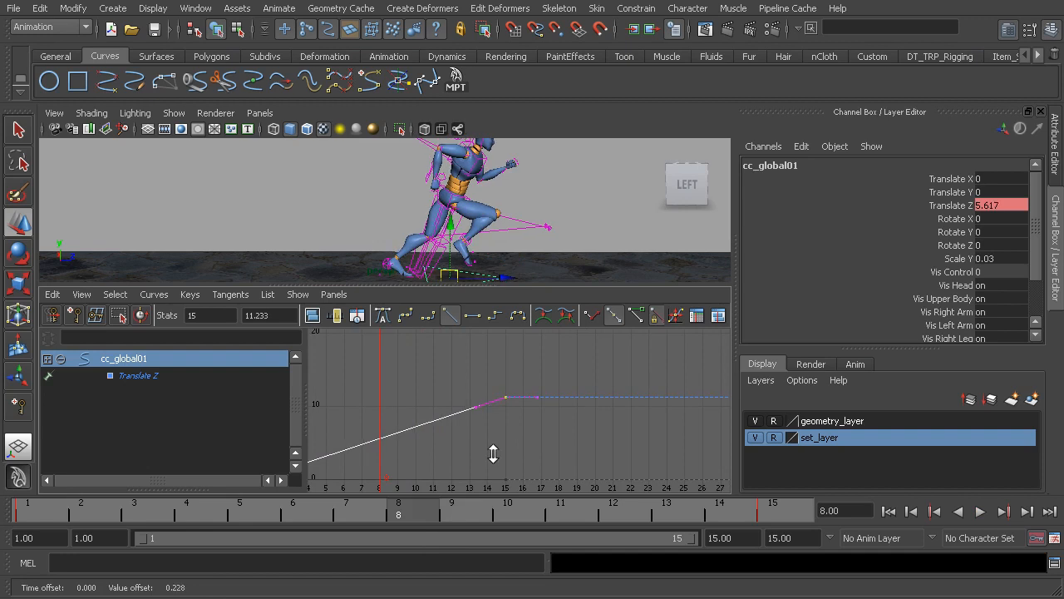
Play the run and scrub back to frame 1 to examine the planted foot for sliding
key(alt+v)
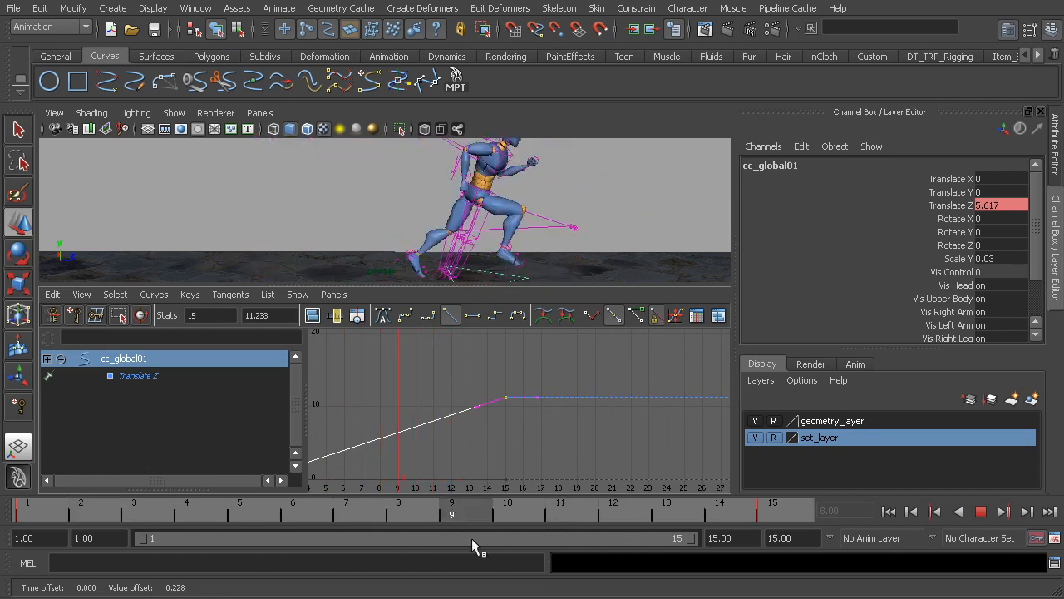
key(alt+v)
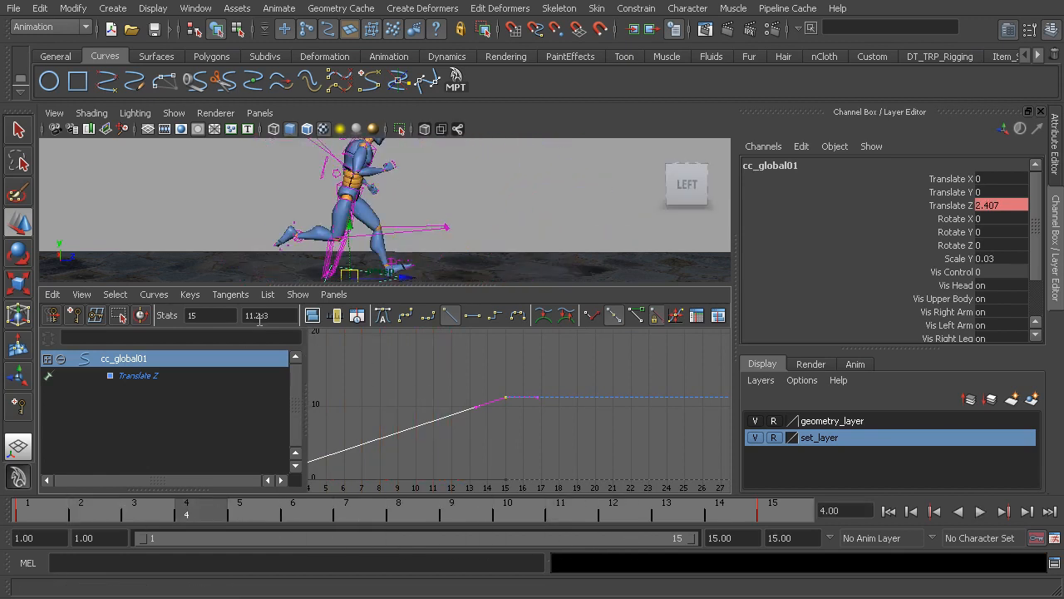
drag(250, 510, 28, 509)
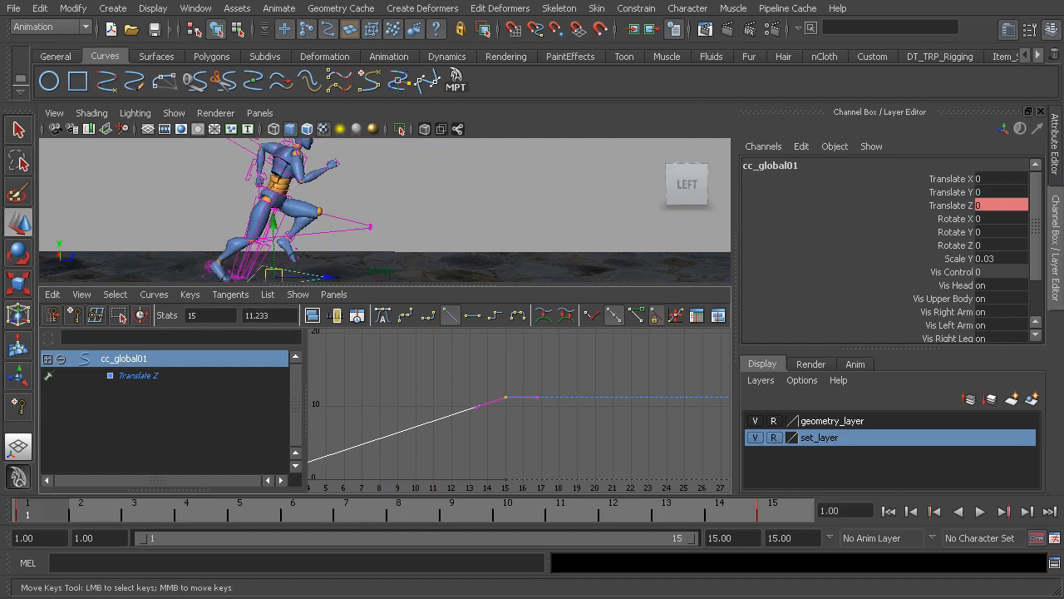
Hide the rig's NURBS control curves in the perspective view and clear the selection
click(174, 113)
click(246, 190)
click(474, 188)
Play the run in the enlarged perspective view, framed wide enough to check the full forward travel
key(space)
alt+right_drag(394, 222, 225, 249)
alt+middle_drag(395, 266, 280, 283)
alt+right_drag(272, 285, 378, 315)
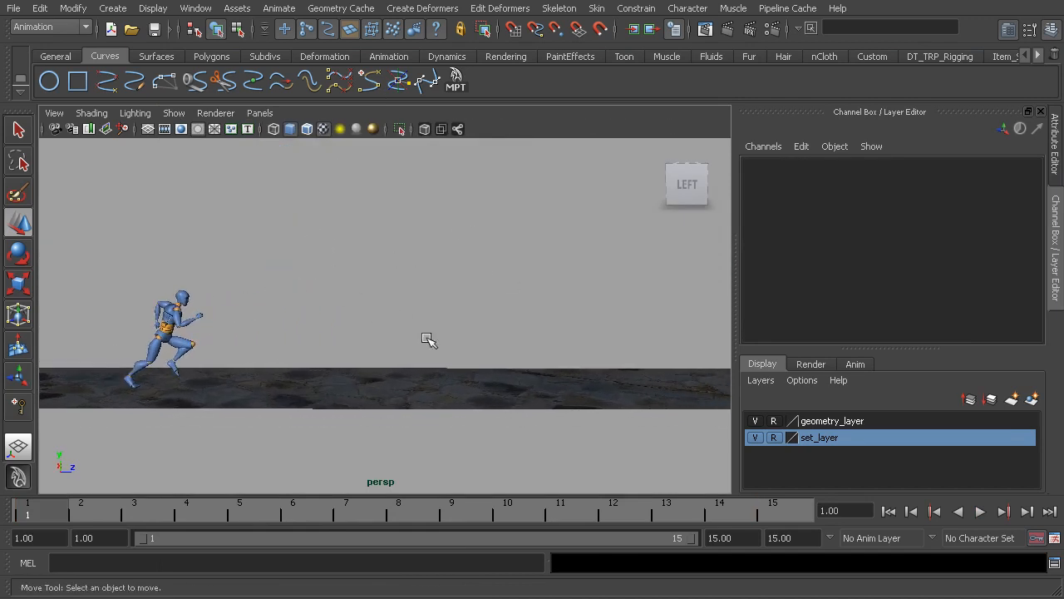
click(981, 512)
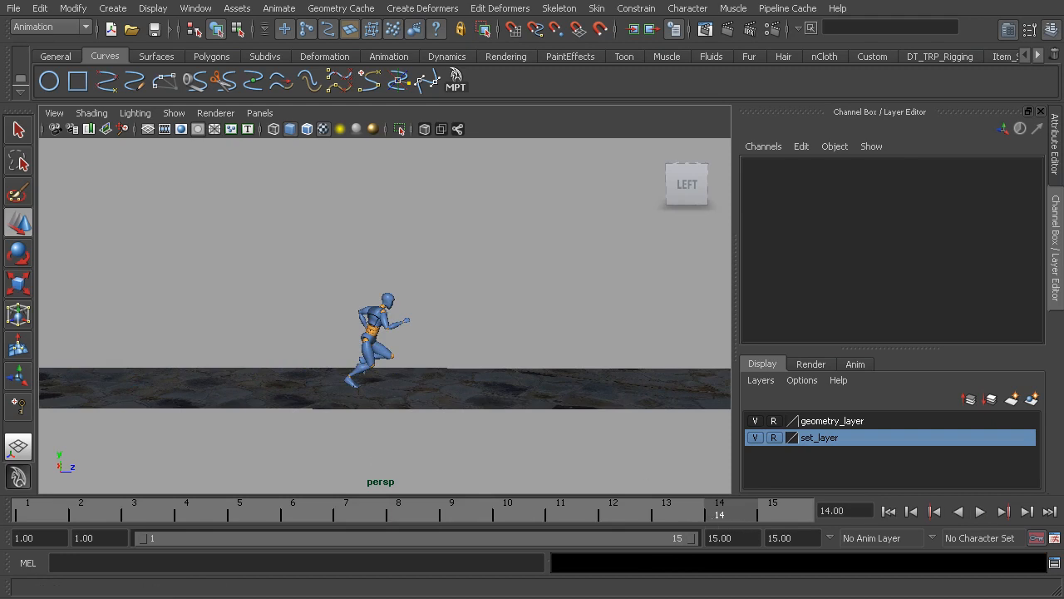
key(space)
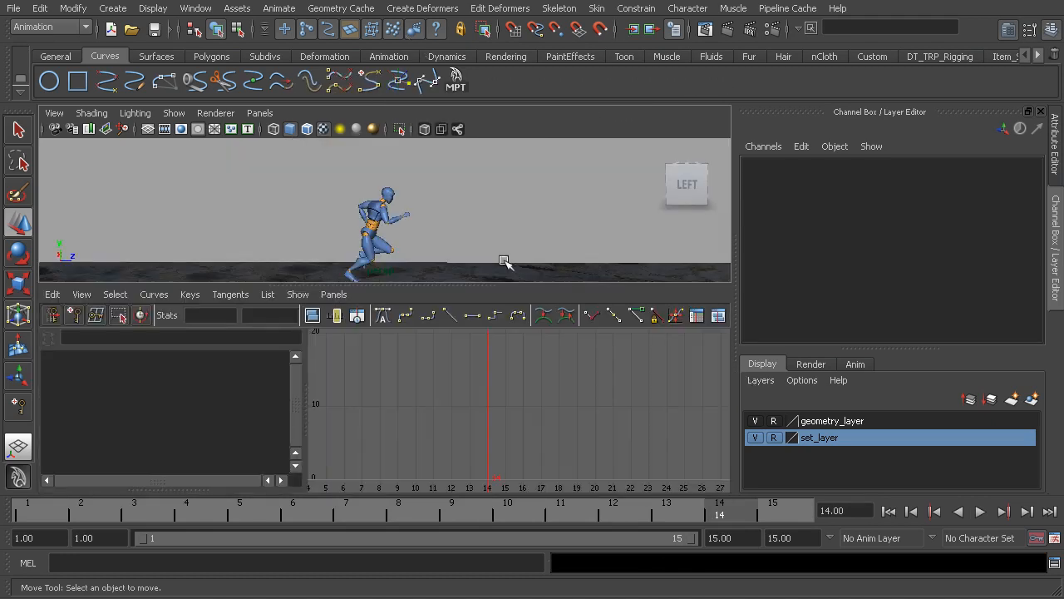
Reselect the global control and set its Translate Z curve's post infinity to Cycle with Offset
click(374, 220)
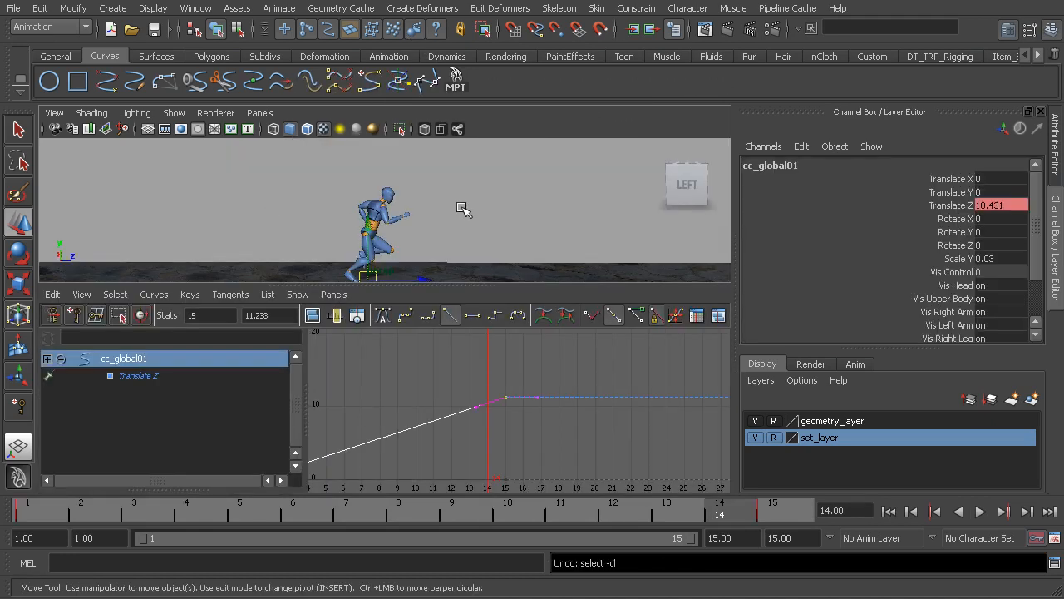
alt+right_drag(468, 432, 422, 413)
alt+middle_drag(441, 396, 428, 380)
alt+right_drag(427, 380, 453, 389)
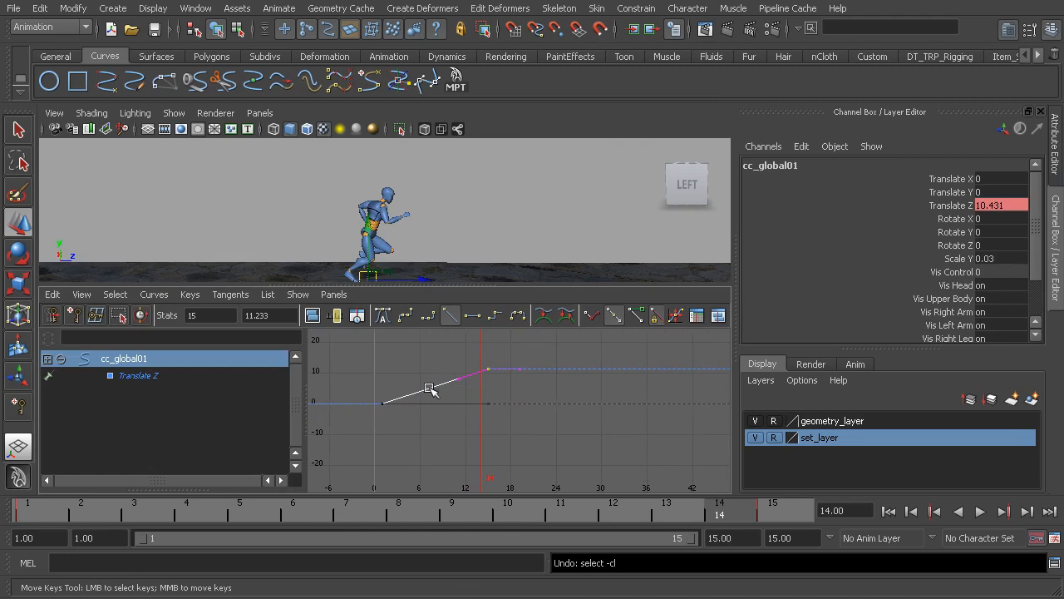
click(154, 294)
mouse_move(162, 334)
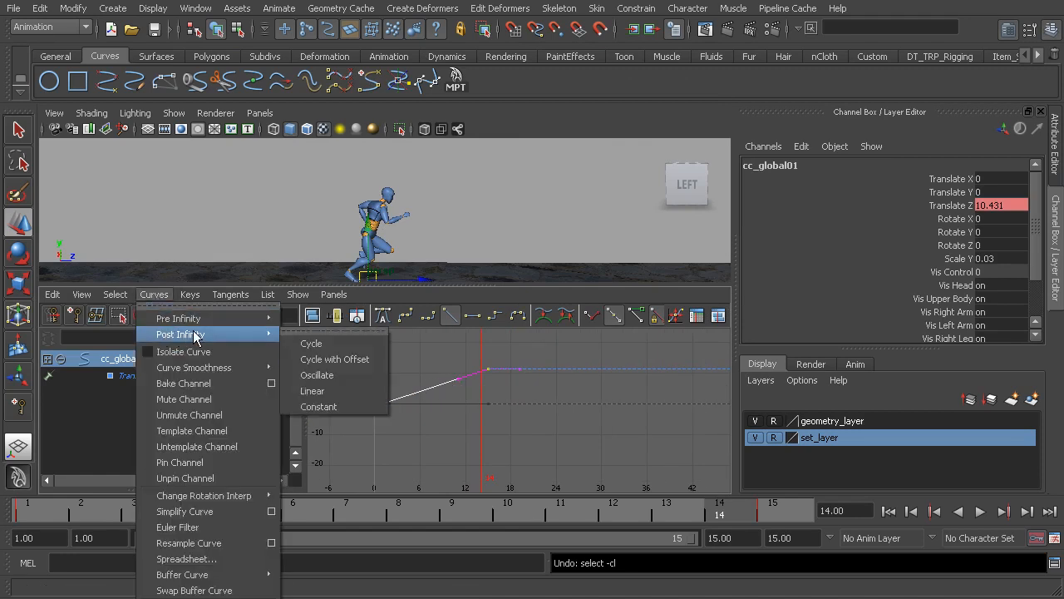
click(337, 358)
alt+right_drag(470, 390, 434, 383)
alt+middle_drag(559, 406, 525, 418)
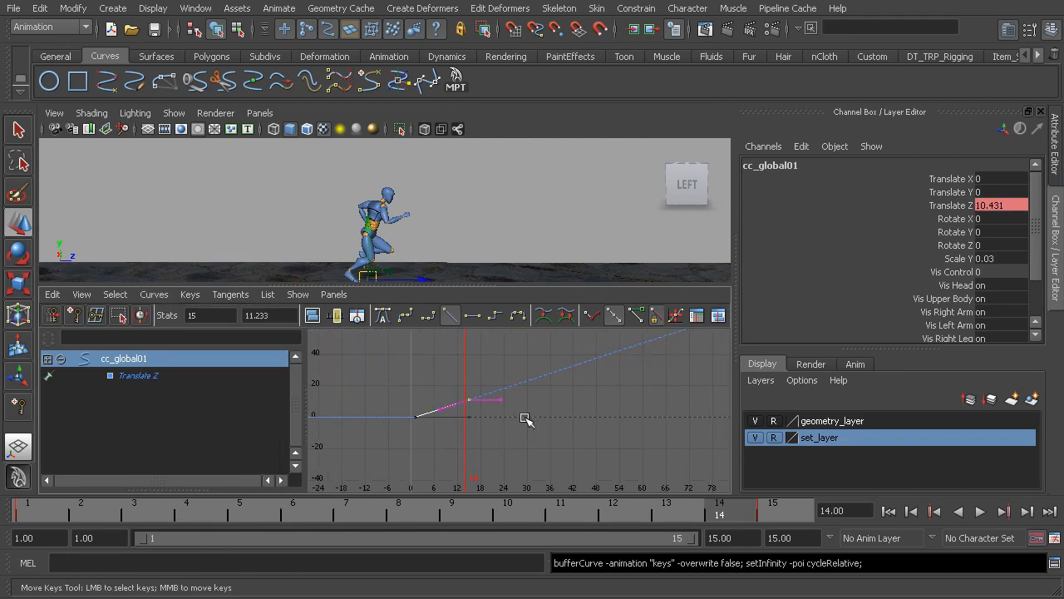
Set the end of the playback range to frame 300
click(733, 538)
text(3)
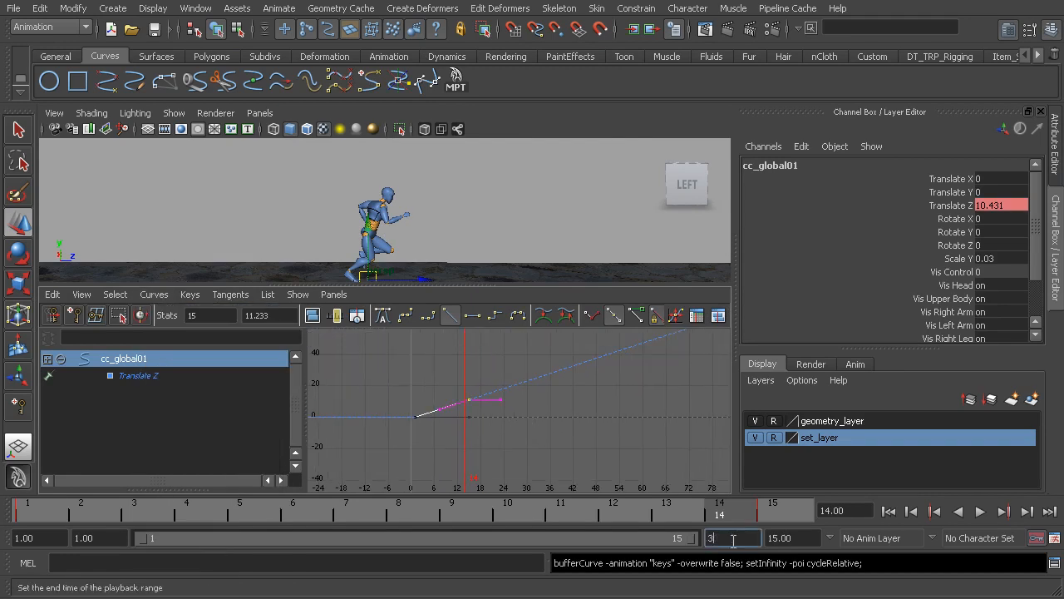
text(00)
key(Return)
click(550, 131)
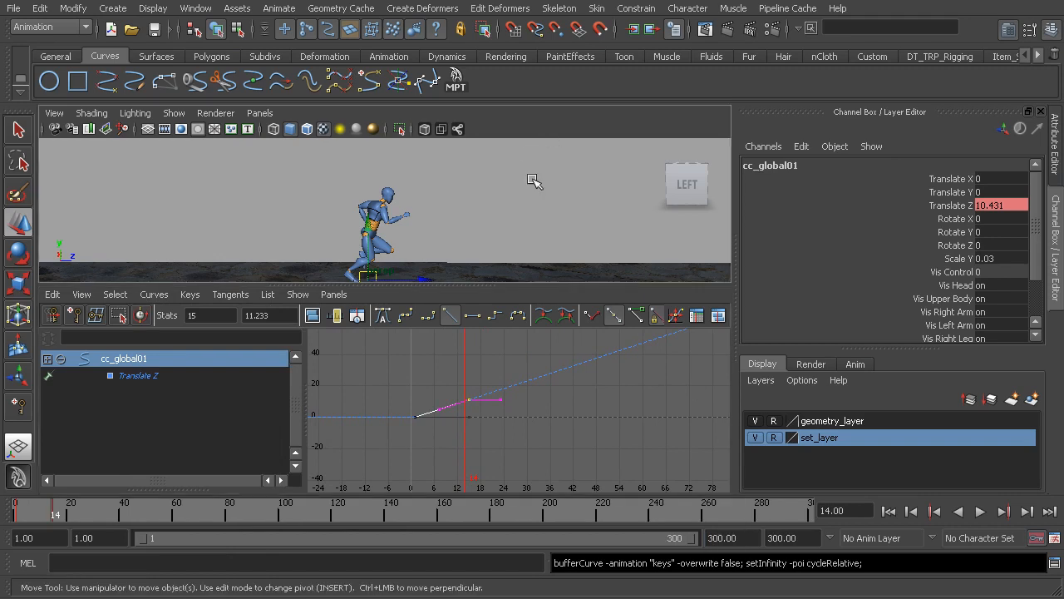
Play the extended run from frame 1 in the enlarged perspective view to check the continuous forward travel
key(space)
alt+middle_drag(521, 262, 338, 287)
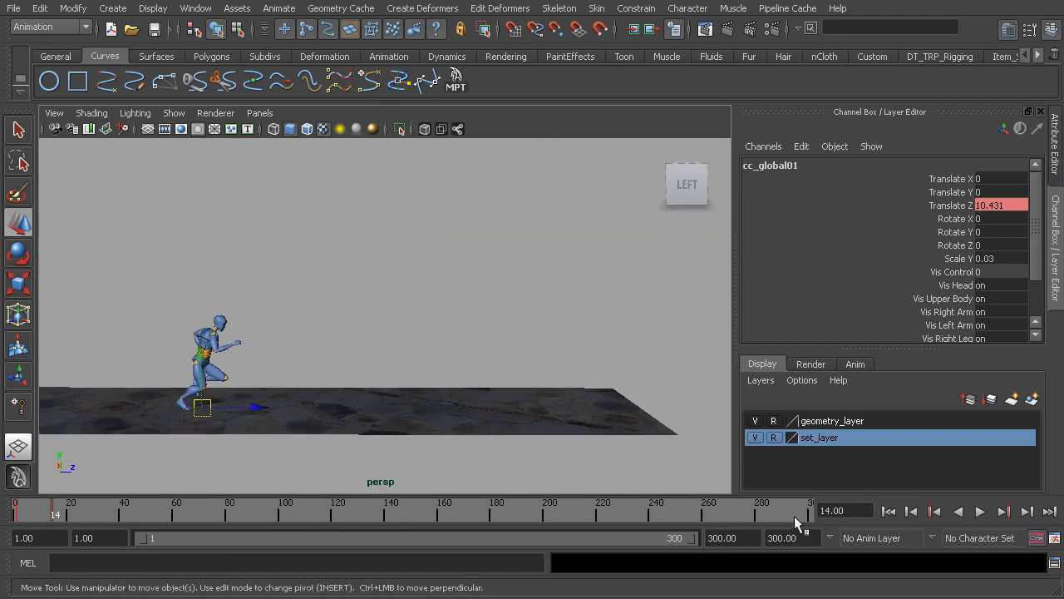
click(889, 510)
alt+middle_drag(408, 387, 568, 359)
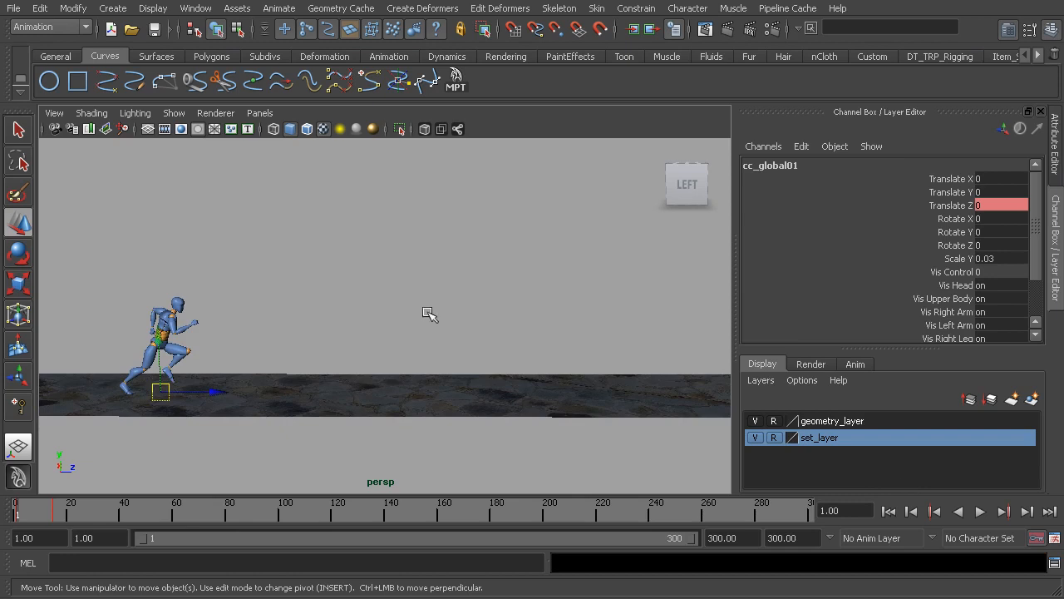
alt+middle_drag(427, 312, 527, 316)
scroll(527, 316, up, 2)
click(980, 512)
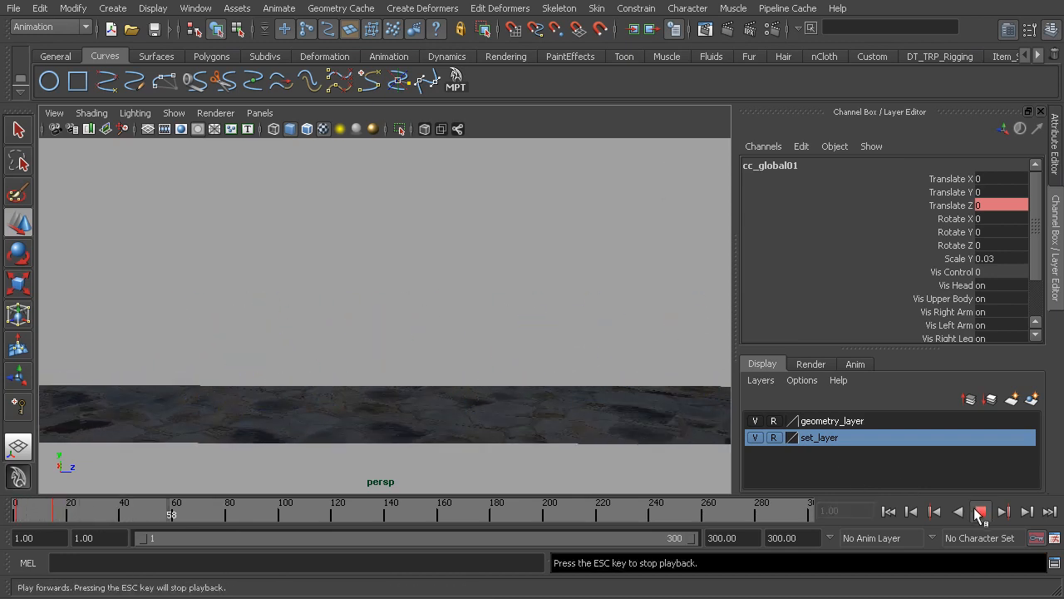
click(980, 511)
Scrub back to frame 40 and set the animation end time to 40
drag(172, 511, 121, 530)
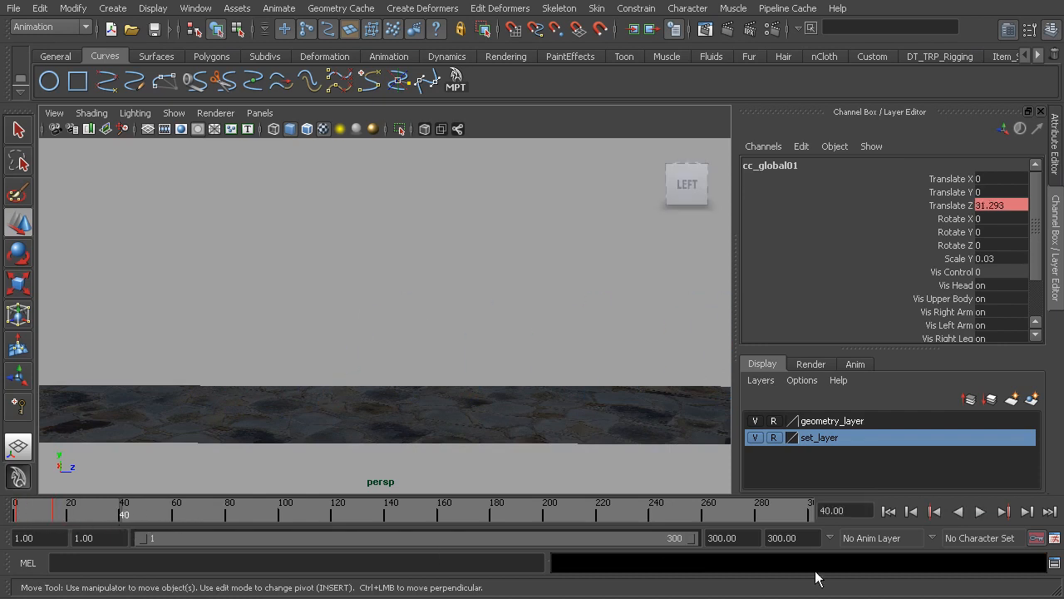
click(803, 541)
text(40)
key(Return)
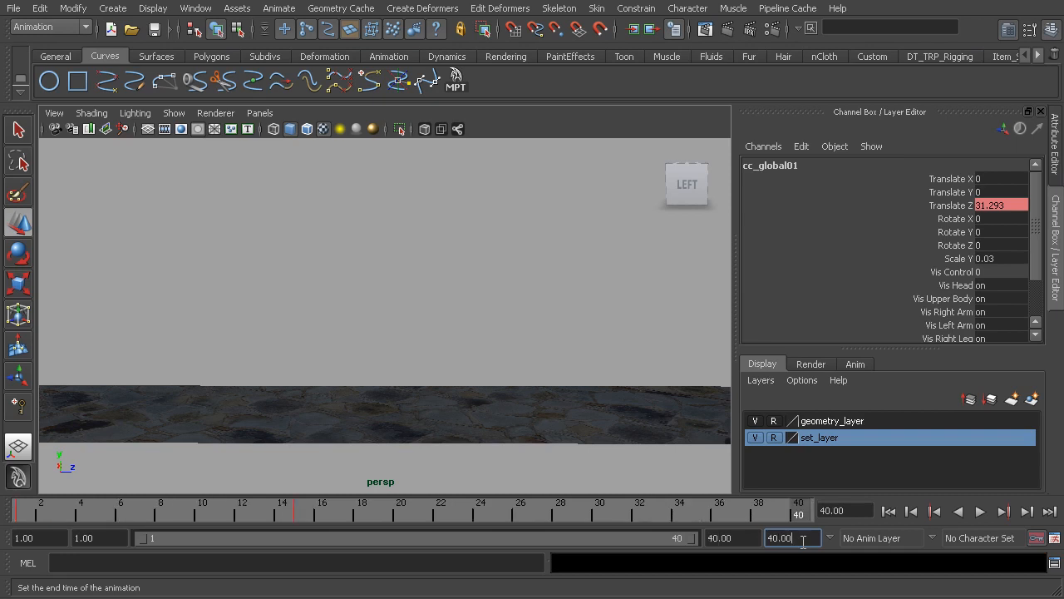
Replay the run from the first frame and examine the character's forward motion from the front
click(889, 512)
click(980, 512)
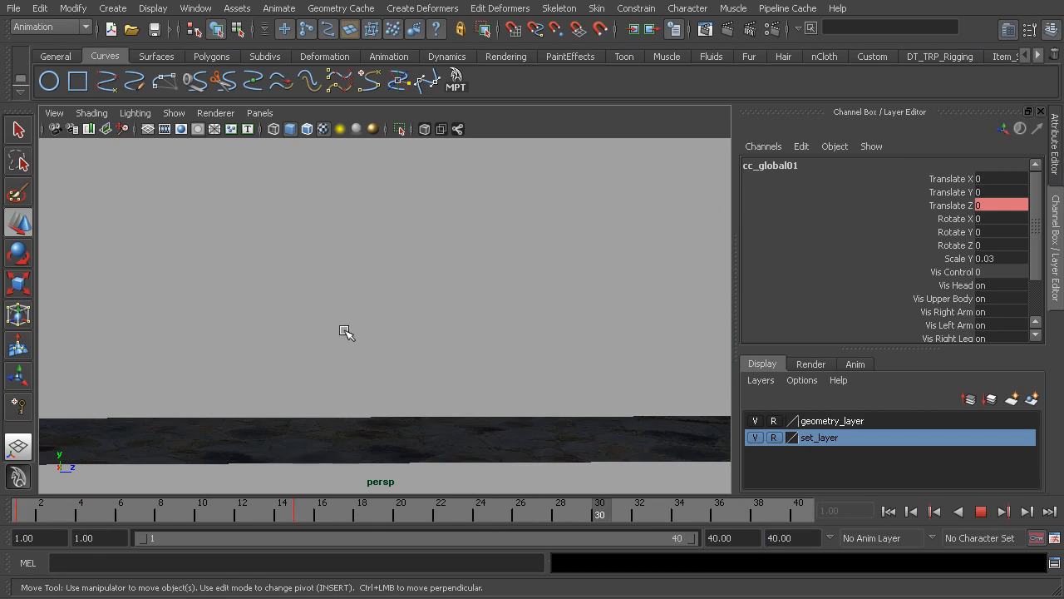
alt+drag(468, 356, 266, 366)
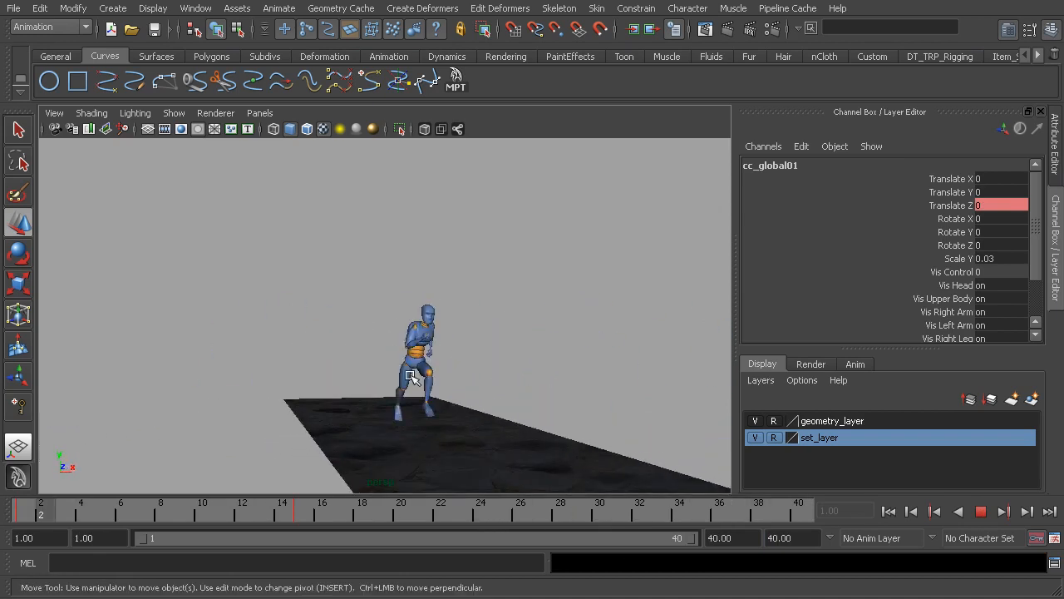
alt+middle_drag(370, 367, 308, 352)
alt+drag(307, 351, 282, 355)
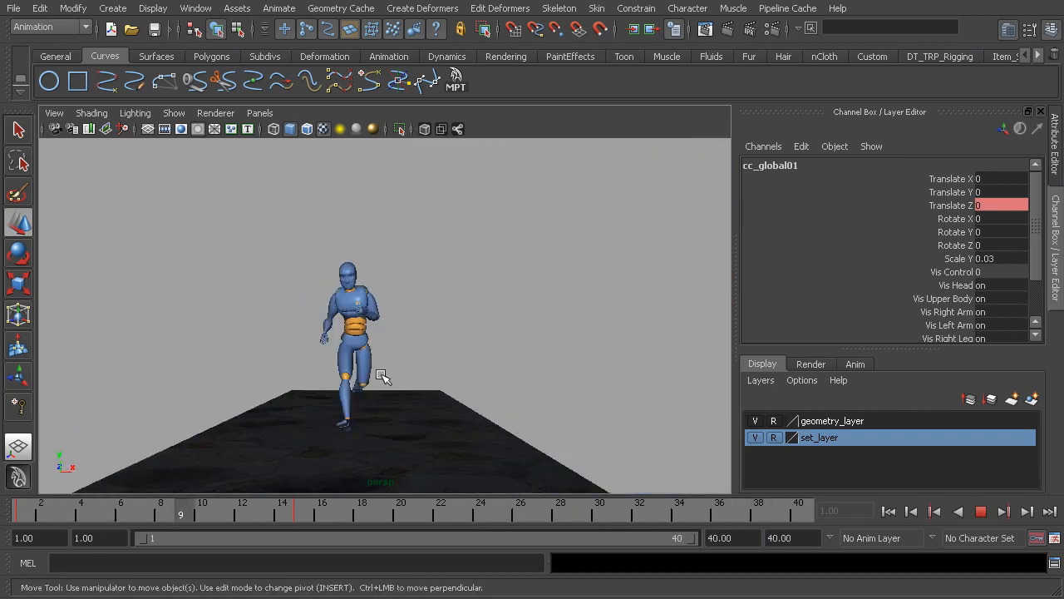
Examine the looping run from the side and from raised three-quarter angles while it plays
alt+drag(474, 399, 441, 380)
alt+middle_drag(441, 380, 437, 384)
alt+drag(437, 384, 421, 388)
alt+middle_drag(408, 389, 404, 380)
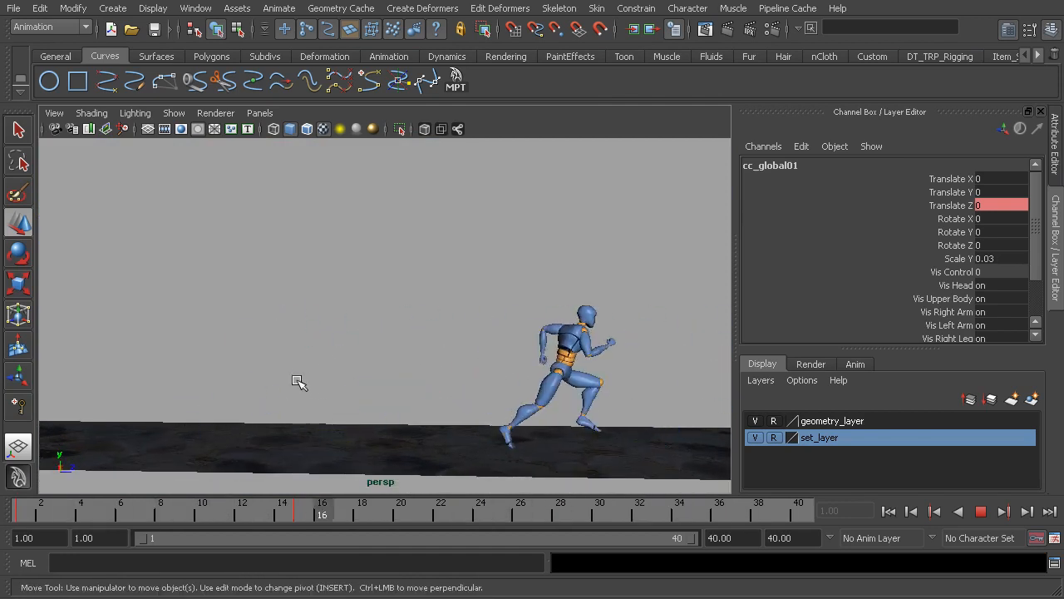
alt+drag(435, 374, 425, 377)
alt+drag(340, 357, 344, 372)
alt+right_drag(345, 373, 359, 376)
alt+middle_drag(359, 376, 275, 340)
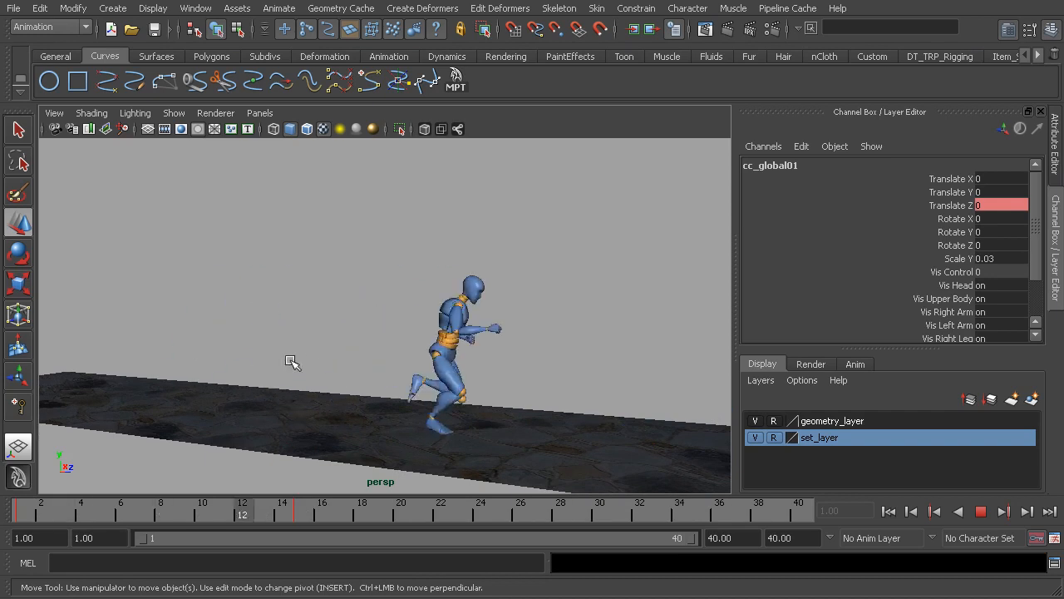
alt+drag(275, 380, 297, 388)
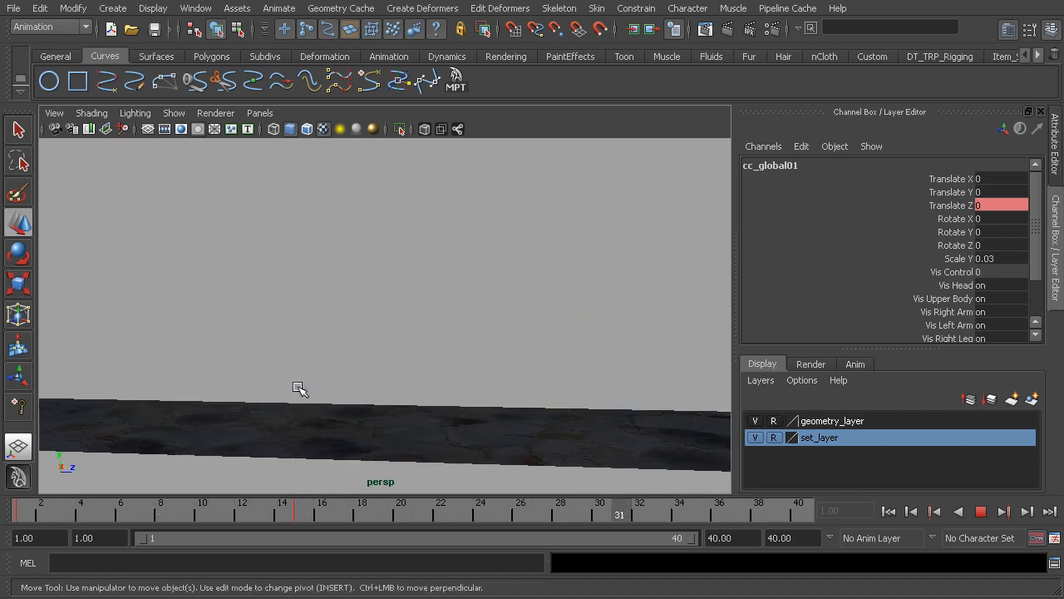